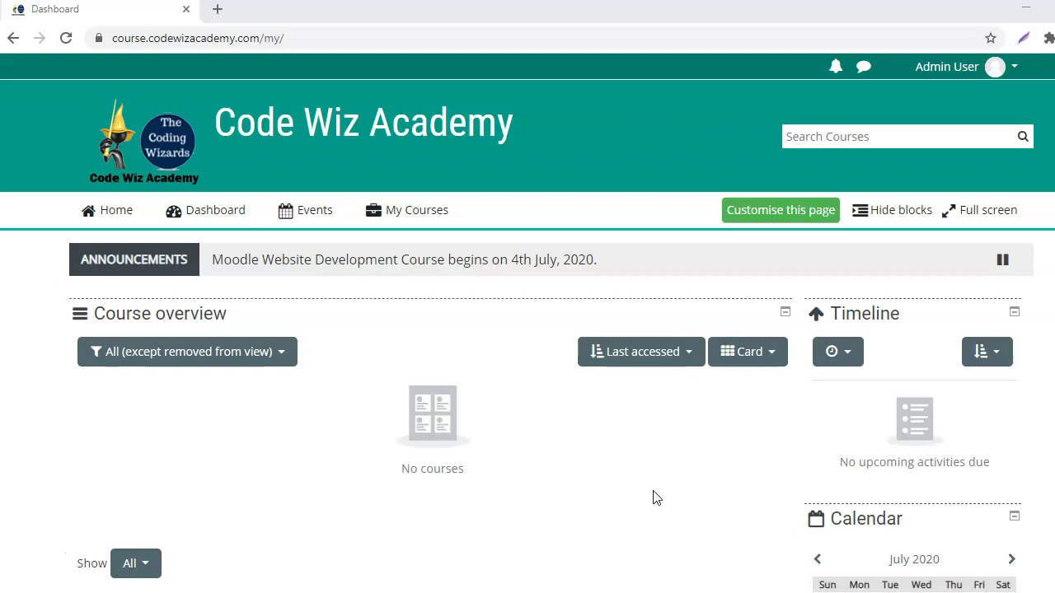
Step: Open the Programming Logic course (PLT) and start its backup, keeping the default initial backup settings
left_click(115, 228)
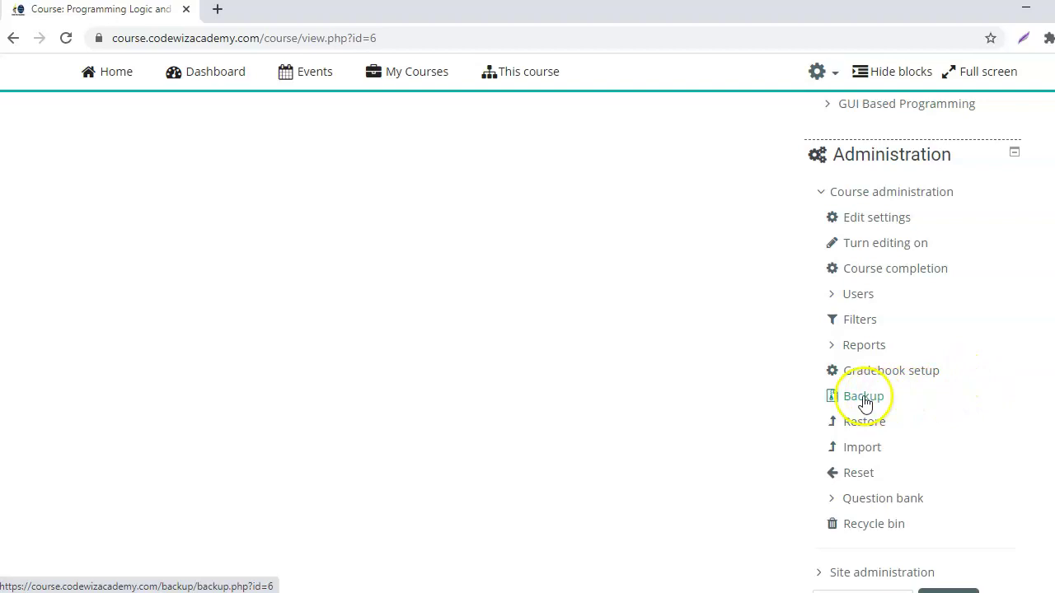
left_click(863, 400)
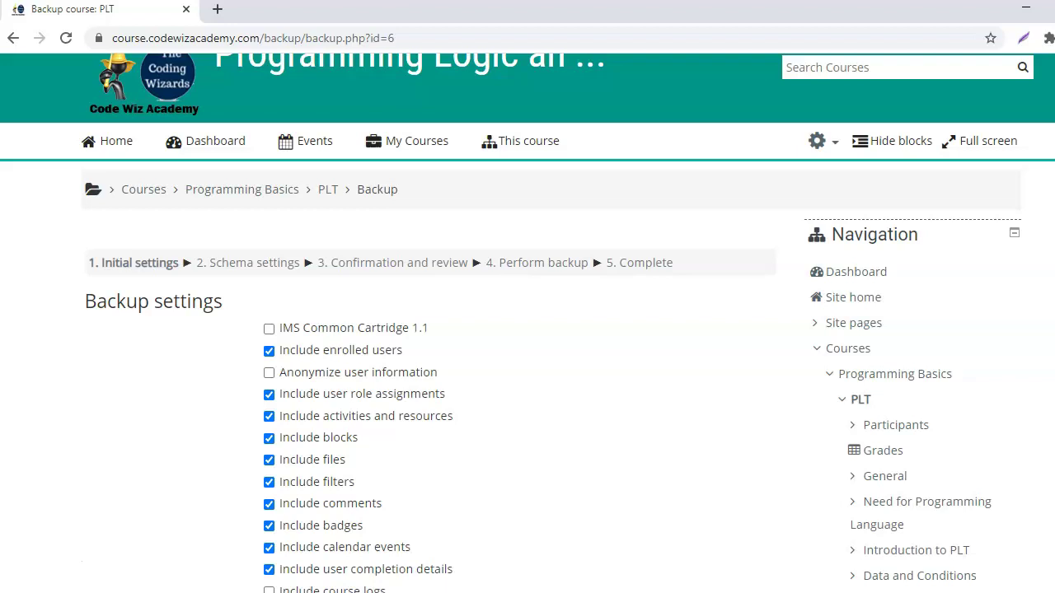
scroll(448, 464, "down", 3)
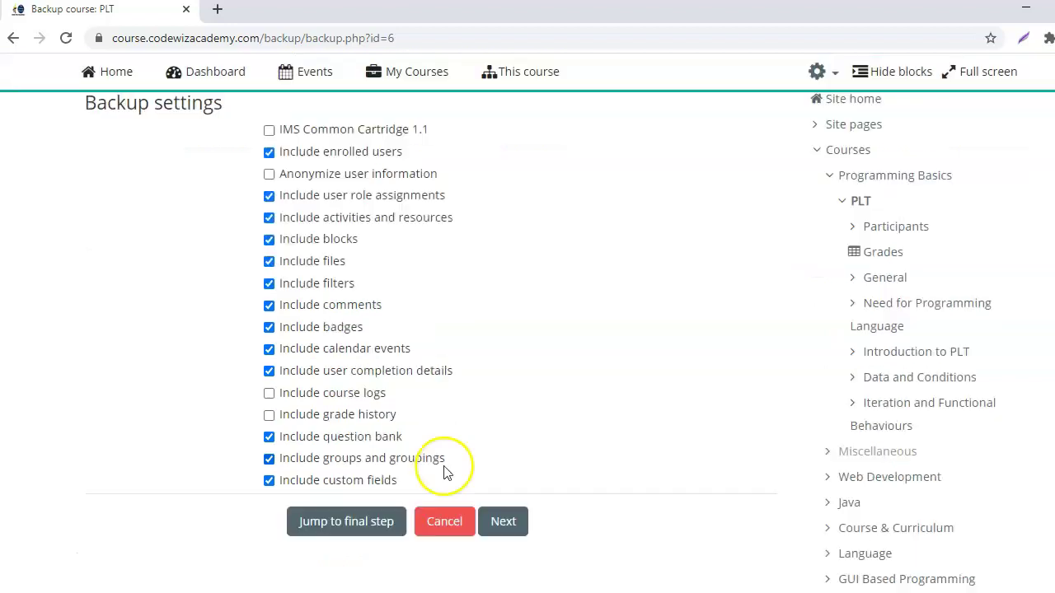
left_click(502, 527)
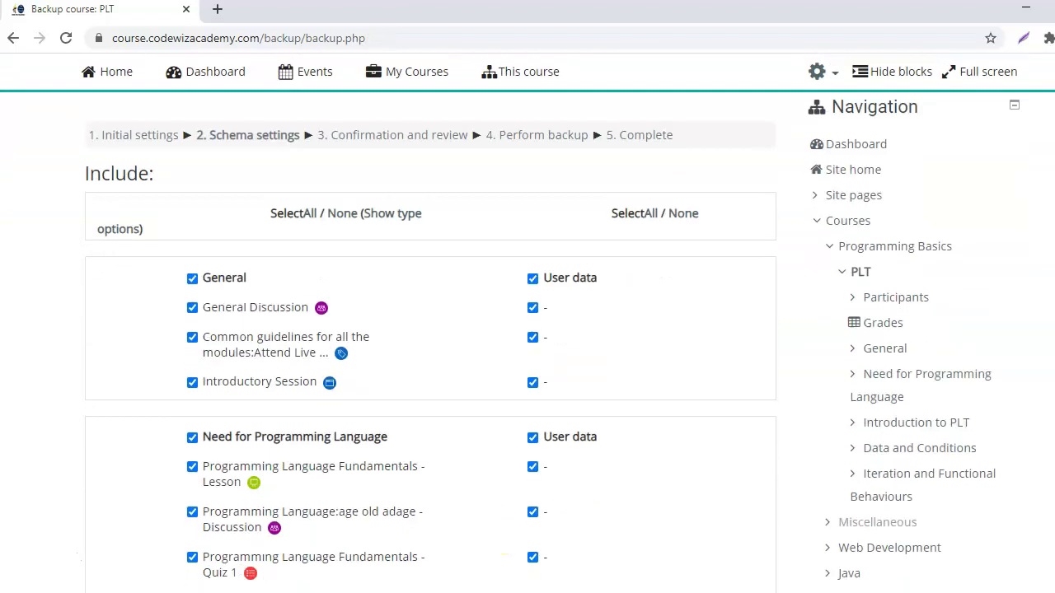
Step: Keep all sections, activities and user data included, accept the default filename and perform the course backup
scroll(503, 527, "down", 15)
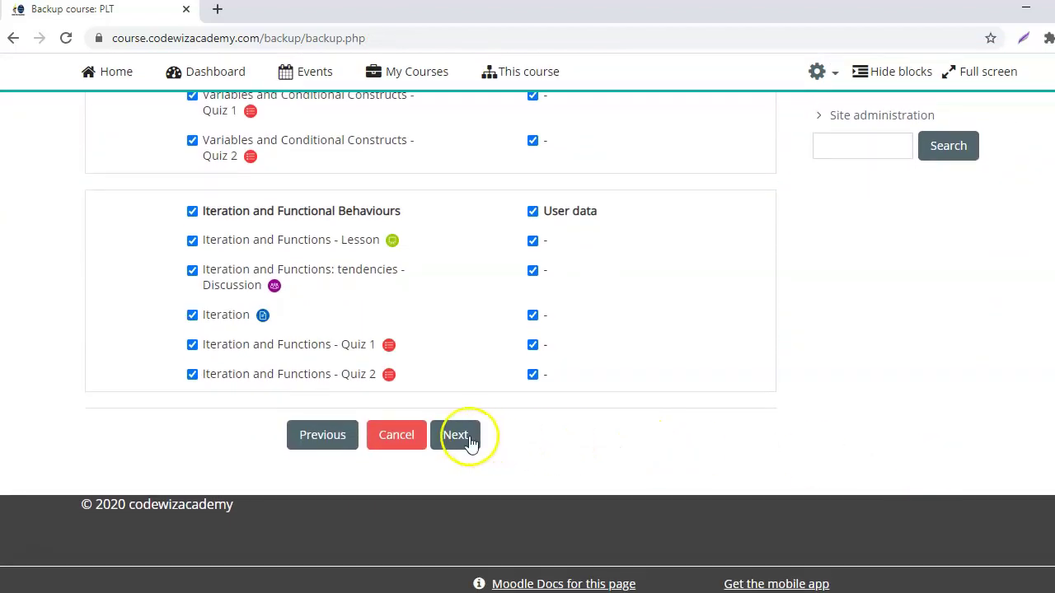
left_click(455, 437)
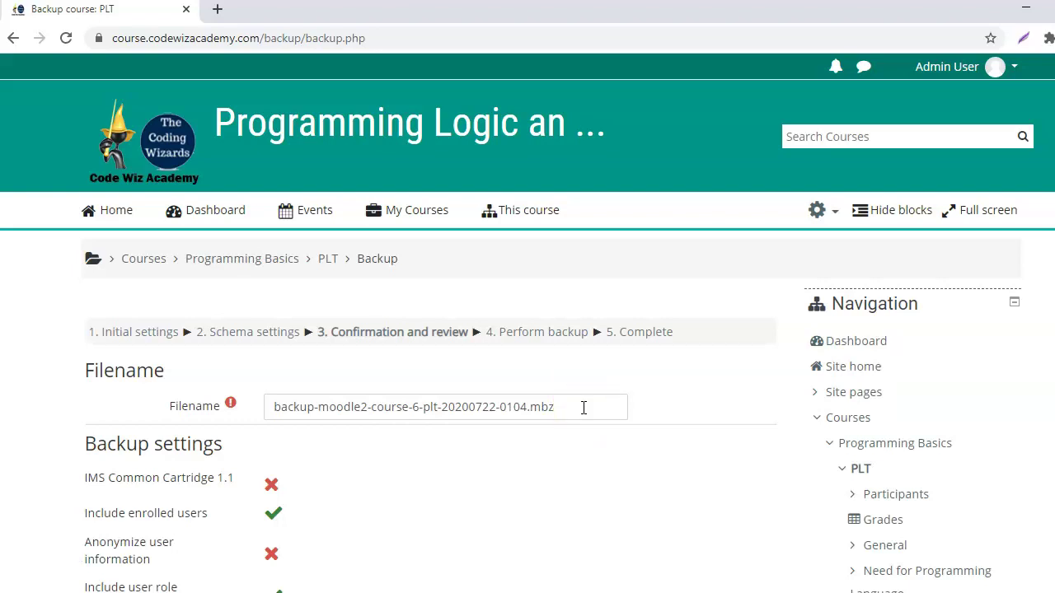
scroll(864, 396, "down", 20)
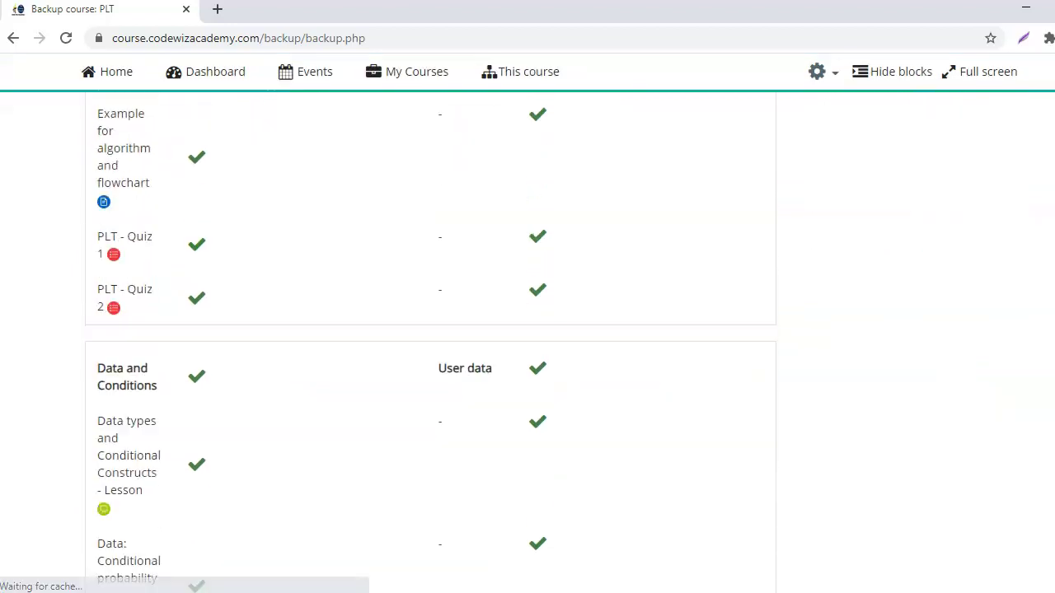
scroll(469, 448, "down", 3)
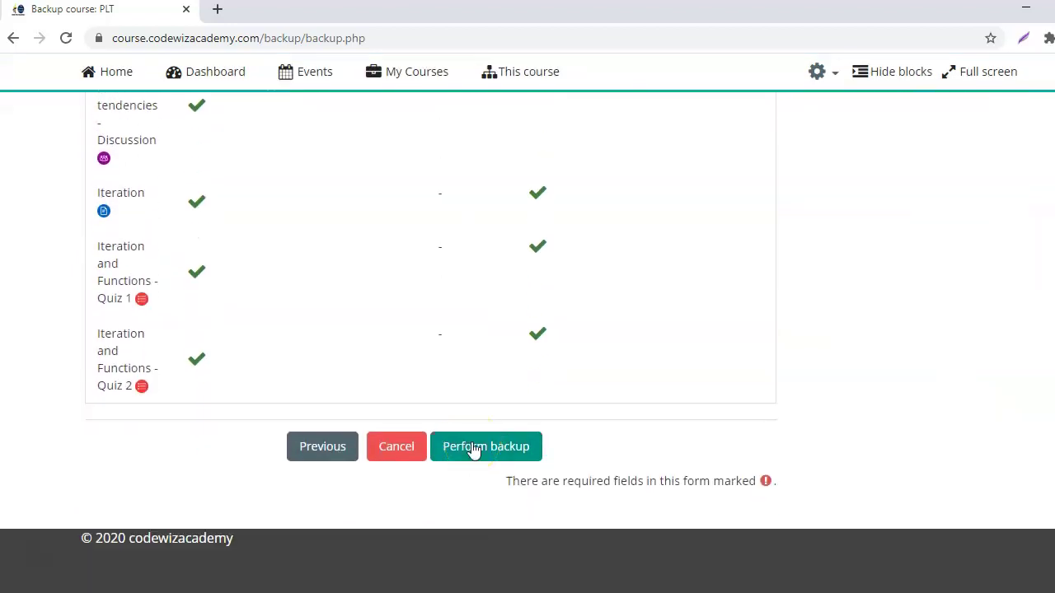
left_click(474, 448)
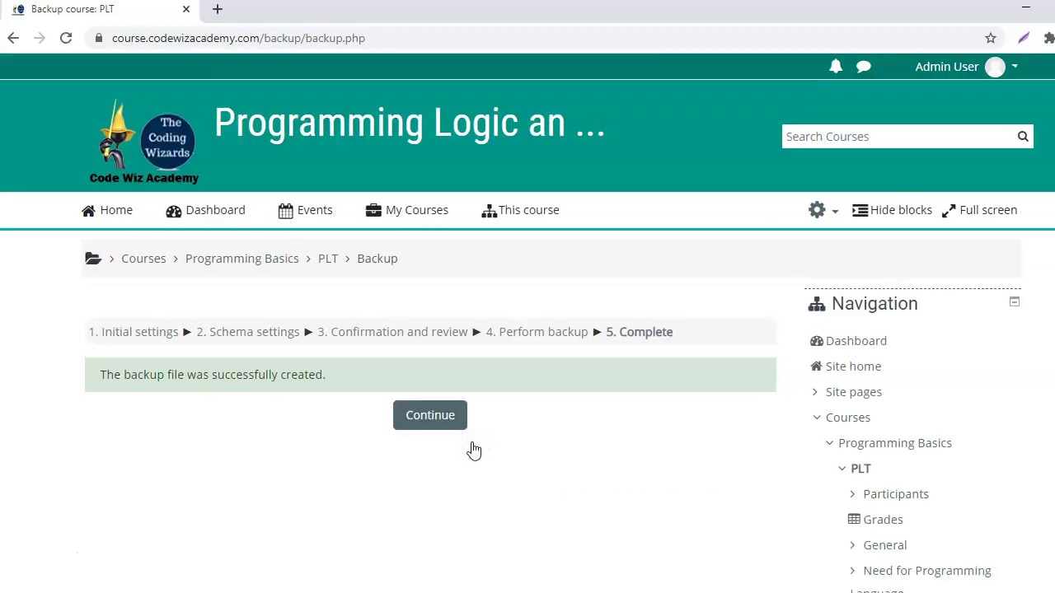
Step: Continue to the course backup area and download the backup file backup-moodle2-course-6-plt-20200722-0104.mbz
left_click(429, 414)
left_click_drag(1052, 158, 1054, 264)
scroll(1053, 264, "up", 2)
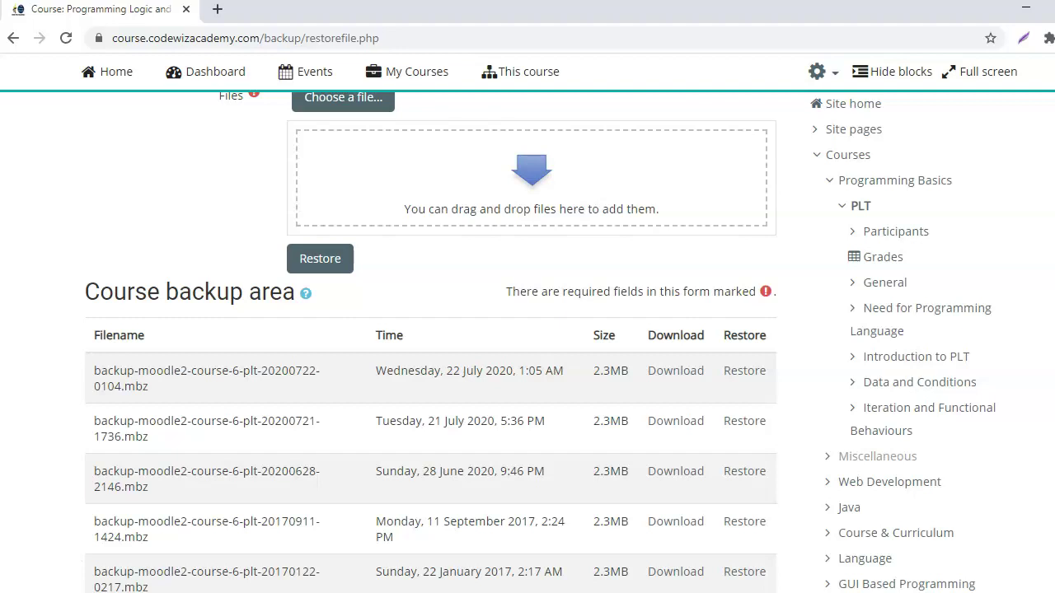
left_click(1004, 341)
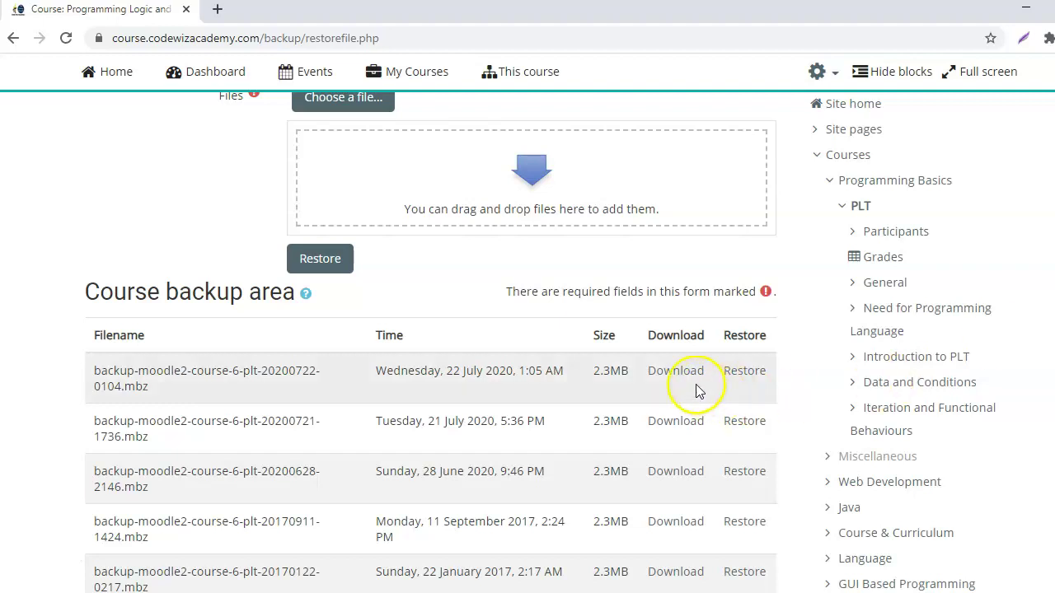
left_click(658, 371)
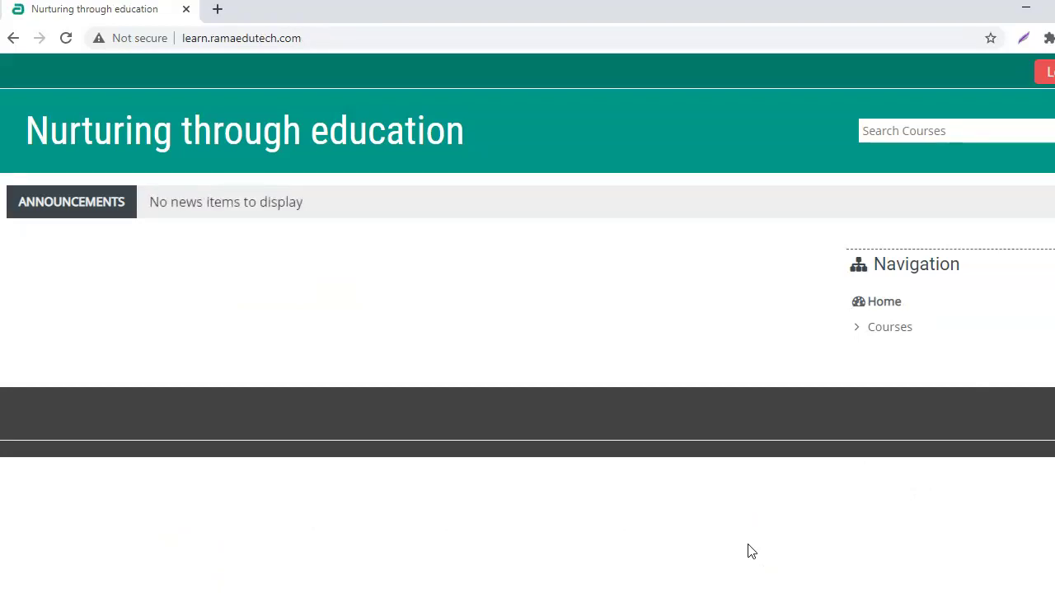
Step: Log in to the learn.ramaedutech.com site as administrator and open its course and category management page
left_click(743, 551)
left_click(1048, 72)
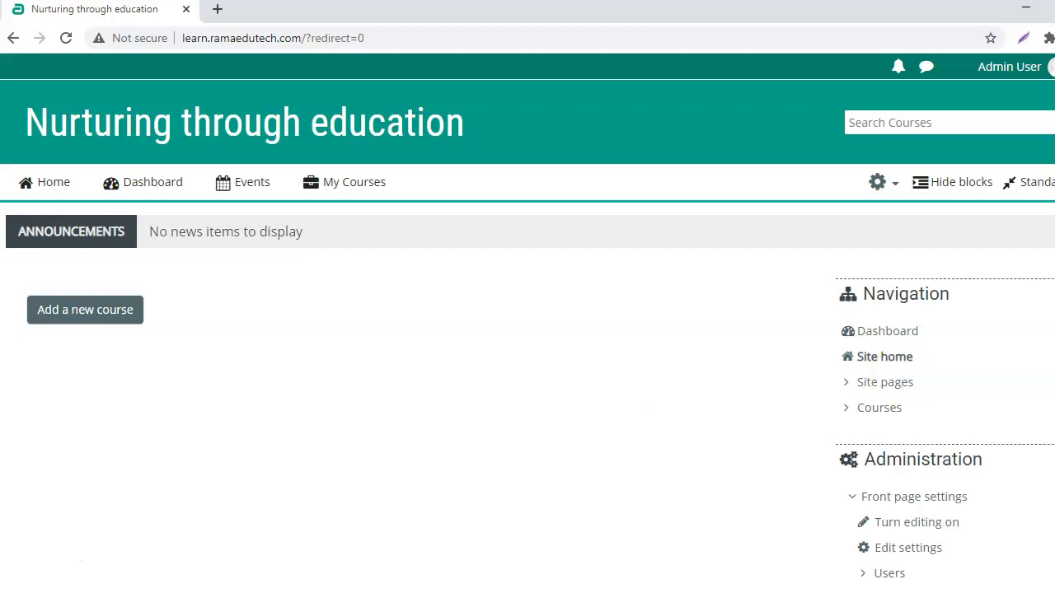
scroll(646, 414, "down", 2)
scroll(907, 412, "down", 3)
left_click(944, 431)
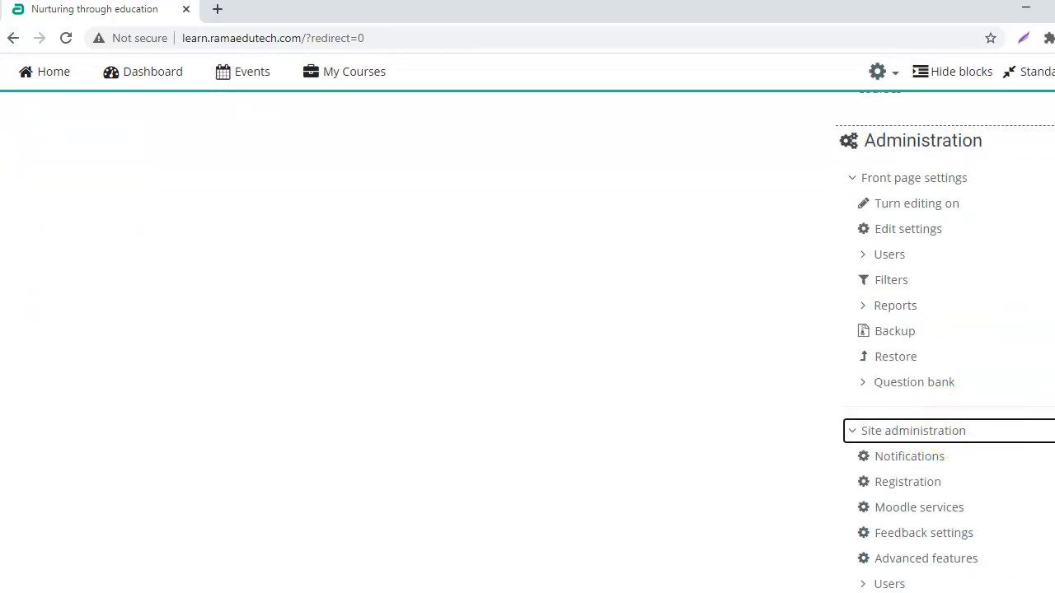
scroll(907, 370, "down", 3)
left_click(896, 359)
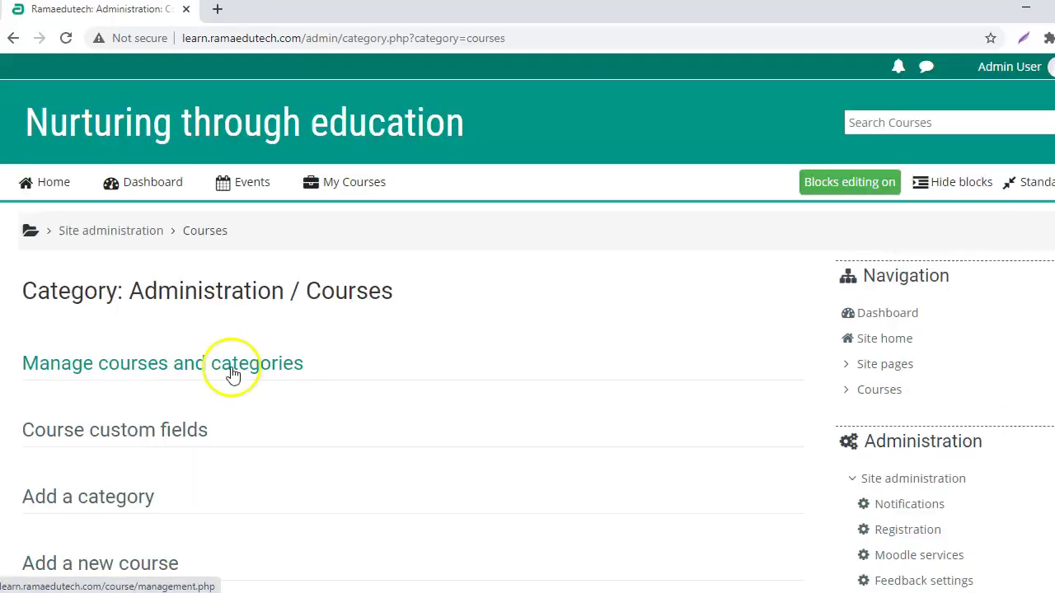
left_click(232, 372)
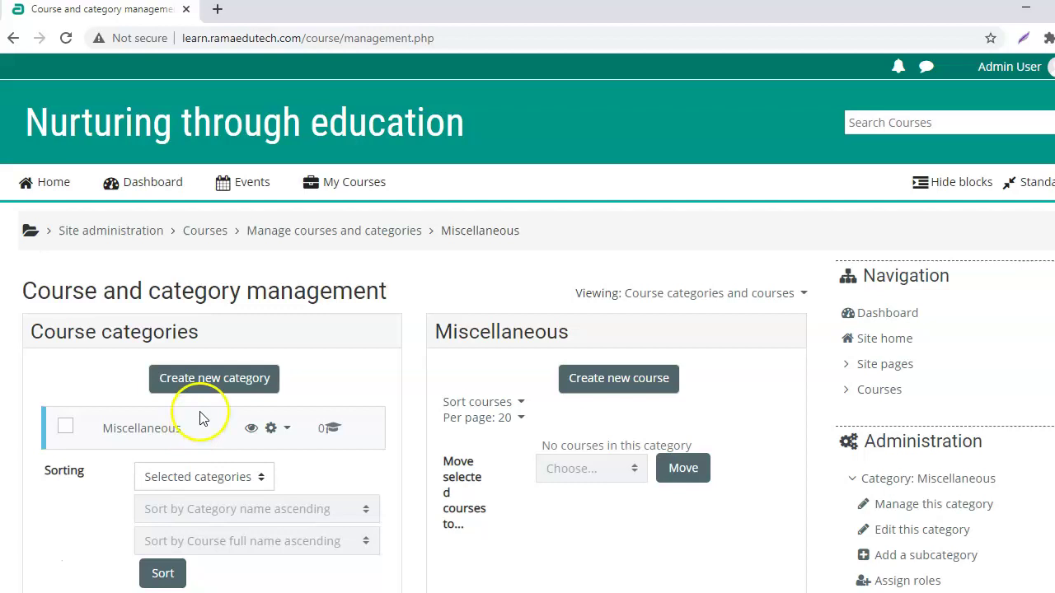
Step: Start a new course category with Top as the parent category and Programming as its name
left_click(217, 379)
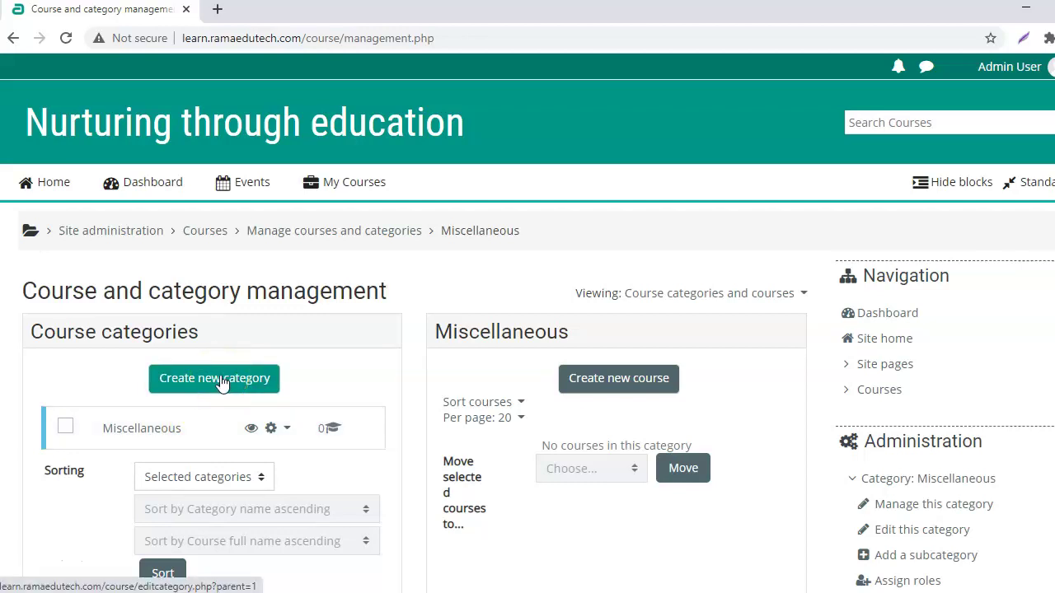
left_click(220, 380)
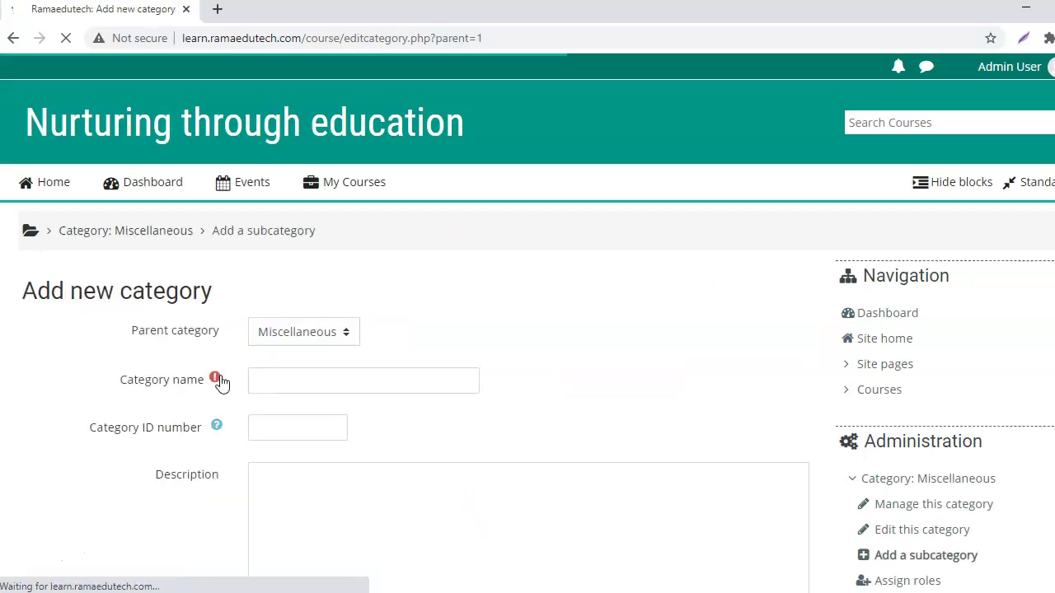
left_click(302, 332)
left_click(292, 355)
left_click(284, 380)
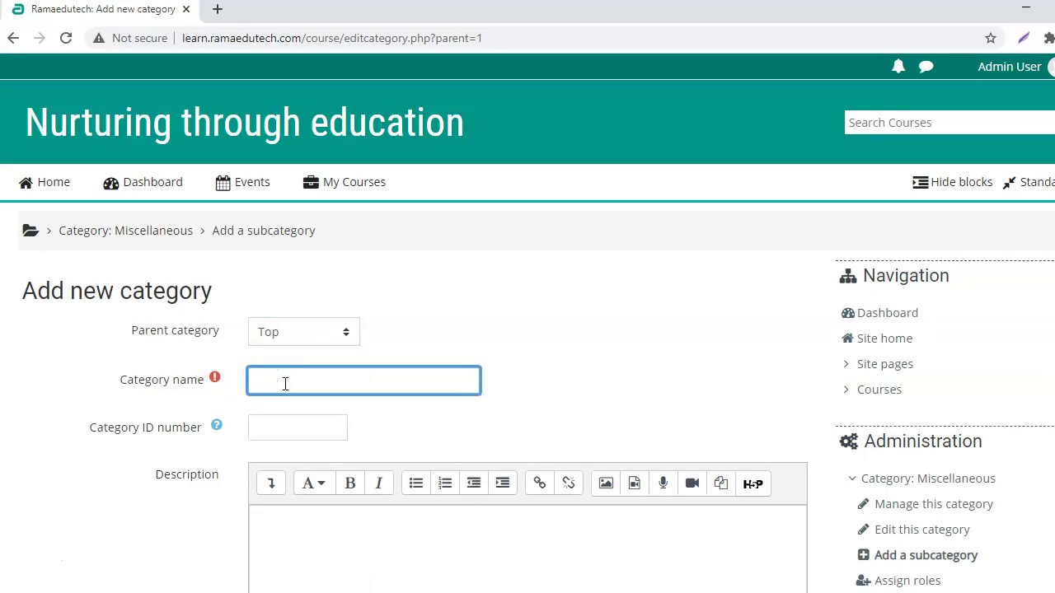
type("Programming")
Step: Set the category ID number to 01, leave the description empty and create the category
left_click(277, 427)
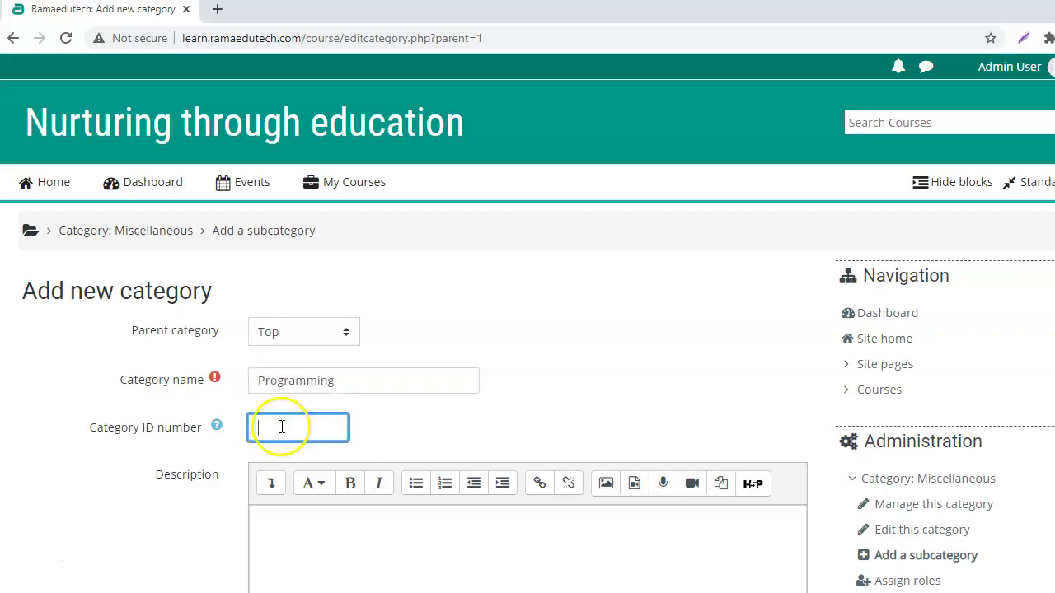
left_click(235, 429)
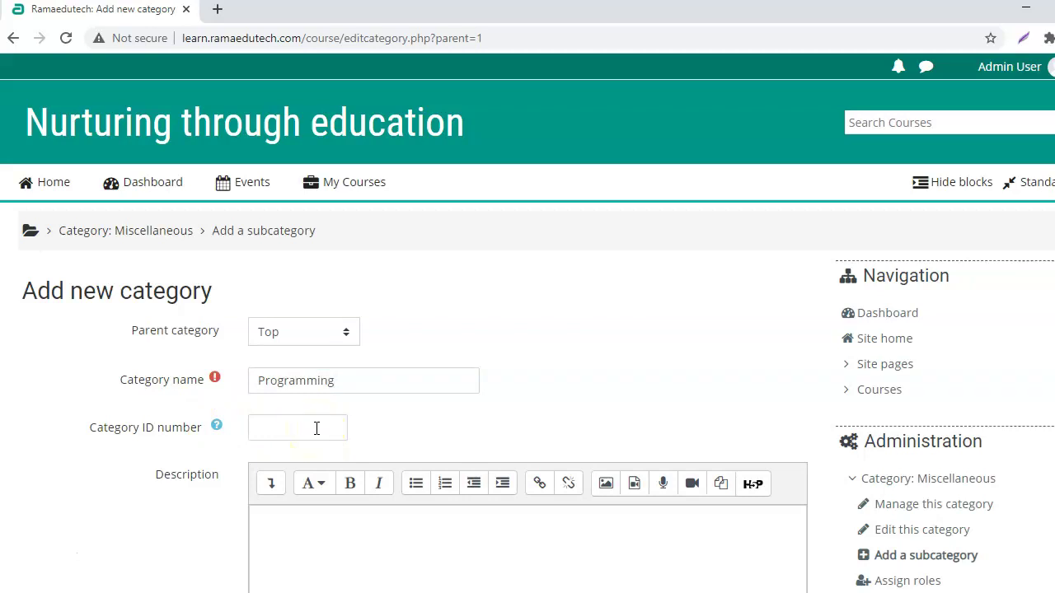
left_click(316, 428)
type("01")
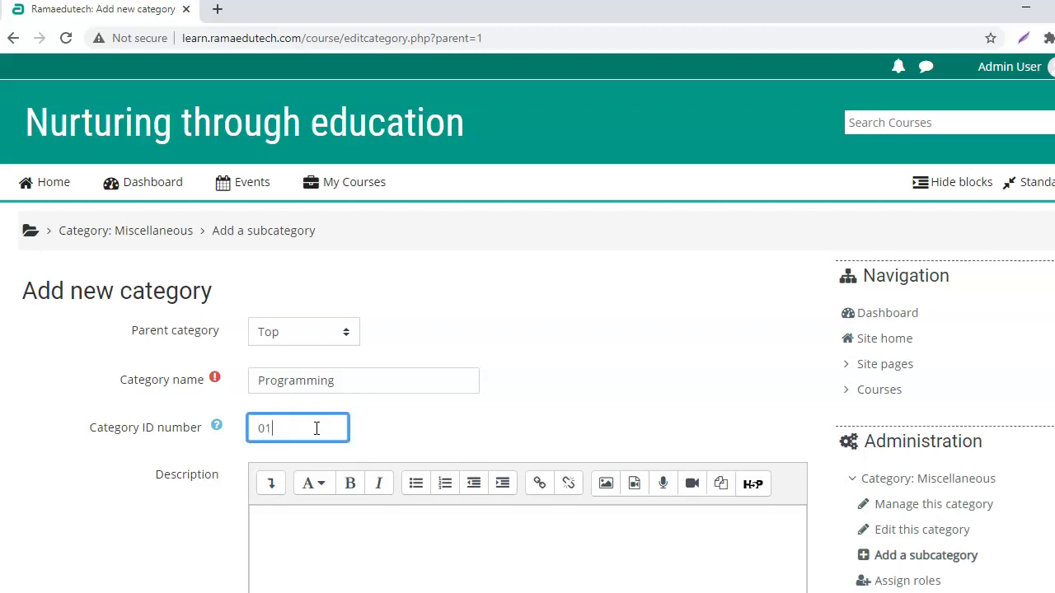
left_click(582, 404)
scroll(582, 404, "down", 3)
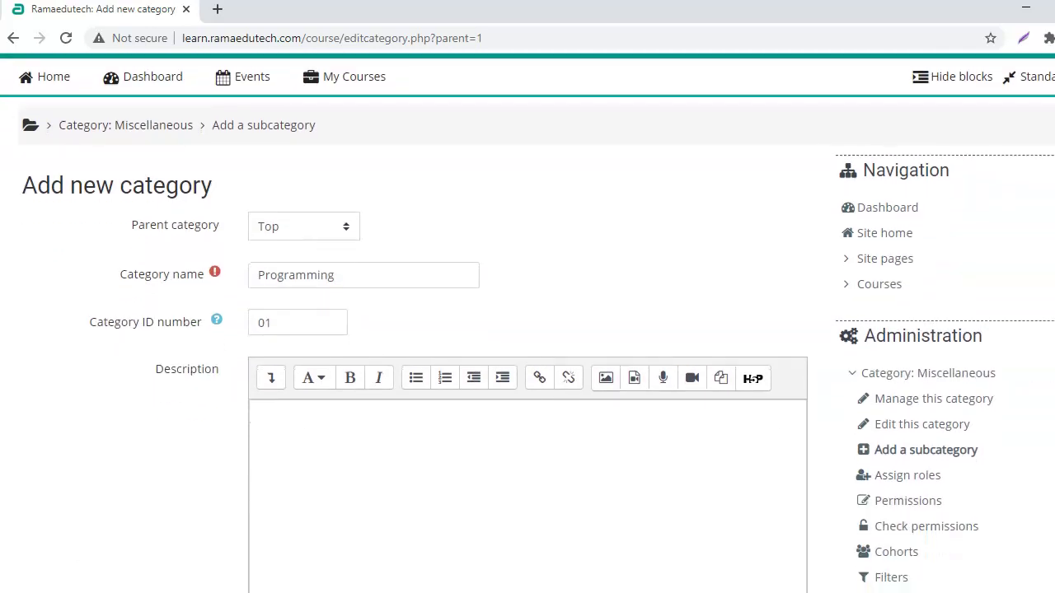
scroll(407, 360, "down", 1)
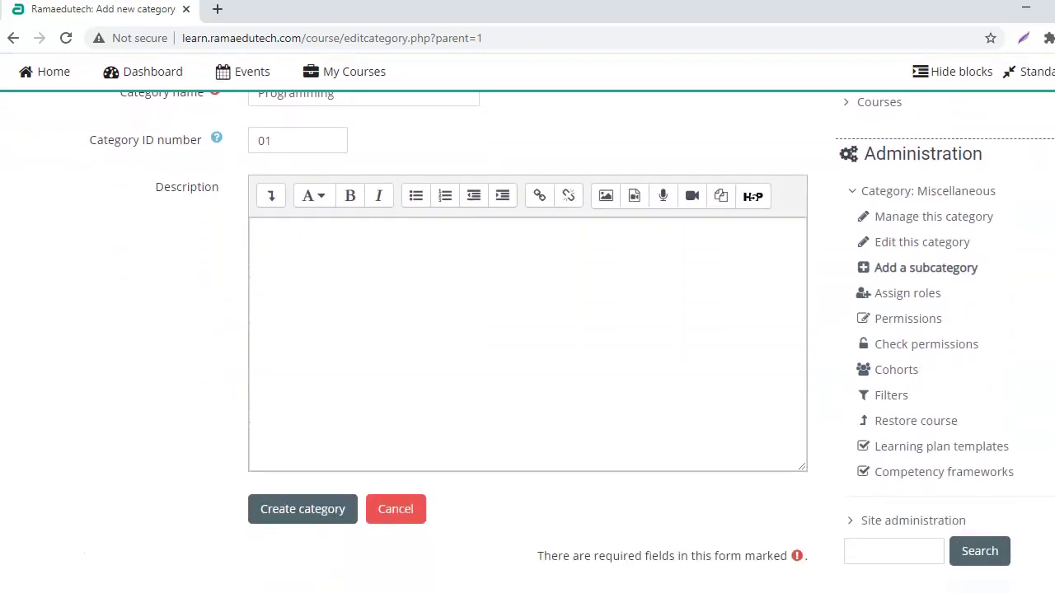
left_click(286, 507)
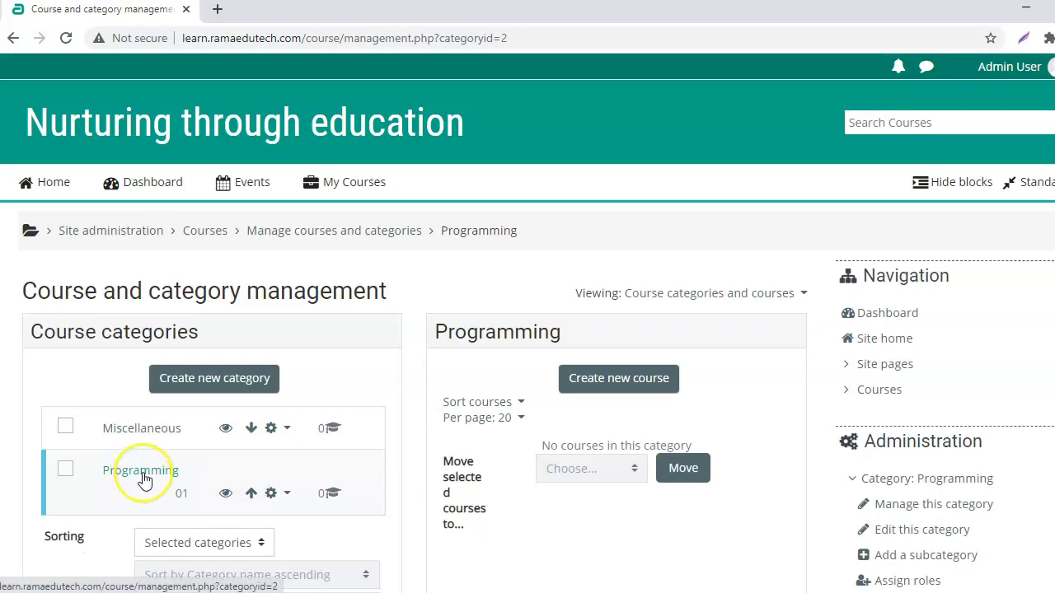
Step: Select the Programming category and open the site administration's Restore course page
left_click(143, 479)
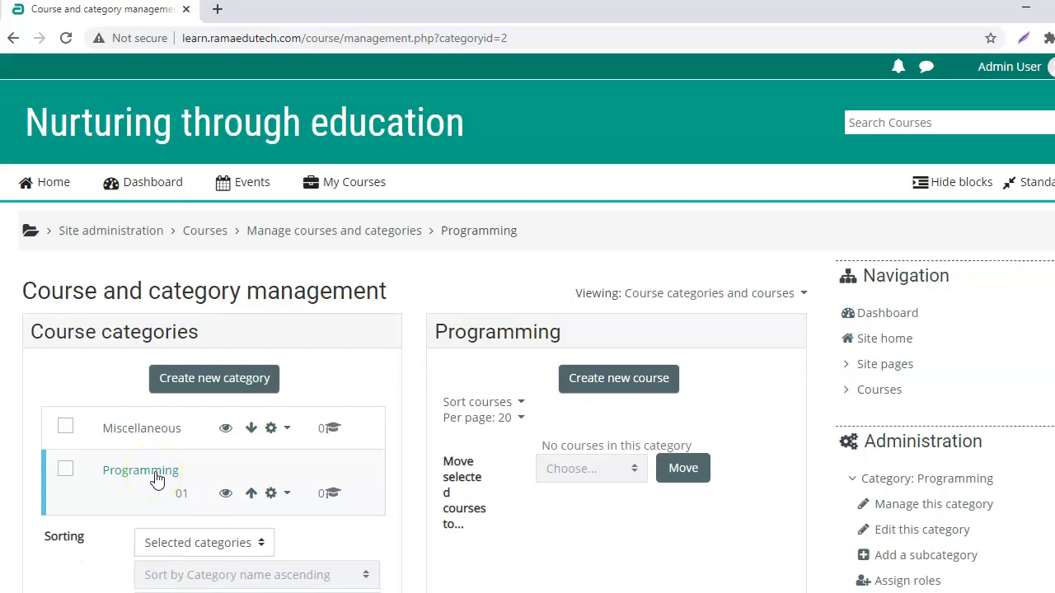
scroll(1051, 307, "down", 9)
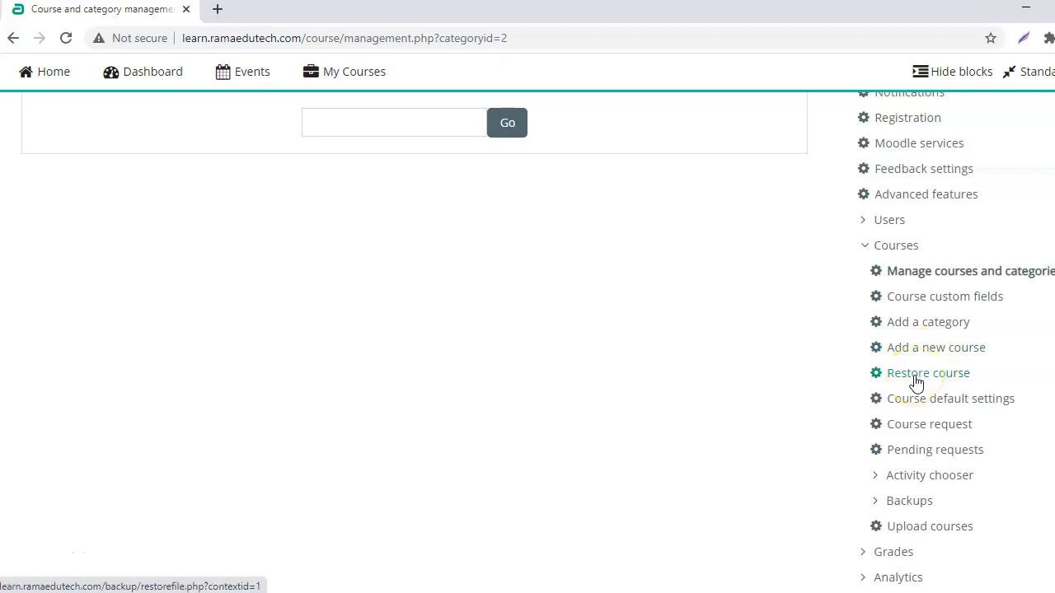
left_click(917, 382)
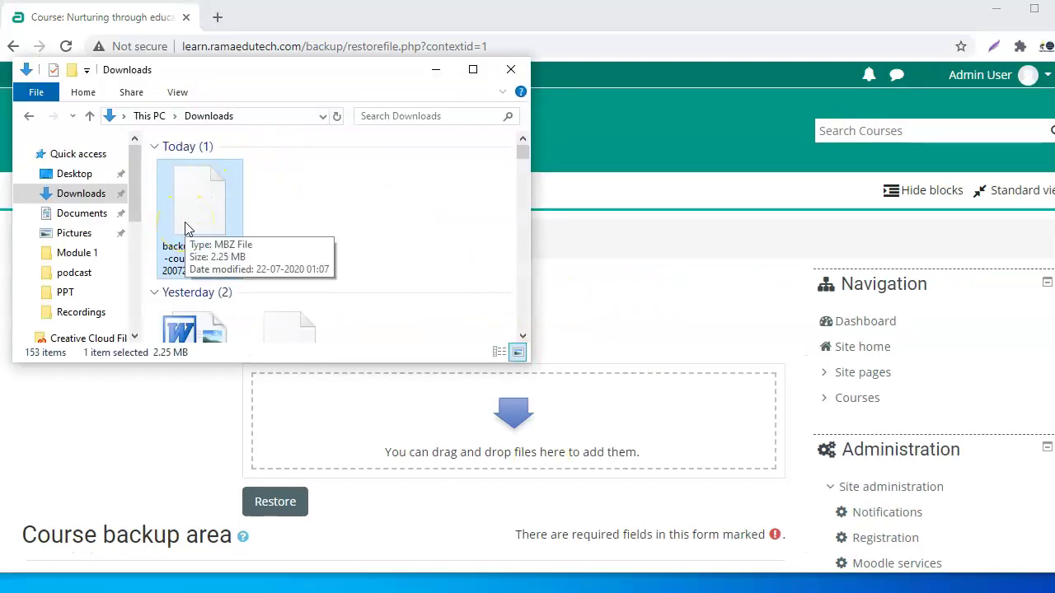
Step: Upload backup-moodle2-course-6-plt-20200722-0104.mbz from the Downloads folder in File Explorer and start restoring it
double_click(194, 225)
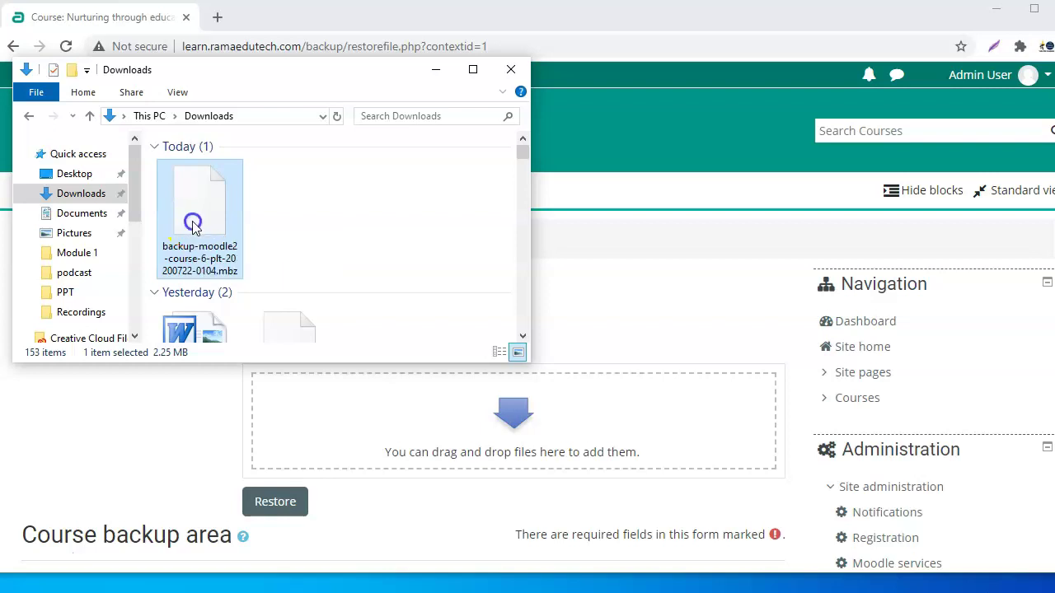
left_click_drag(193, 226, 421, 431)
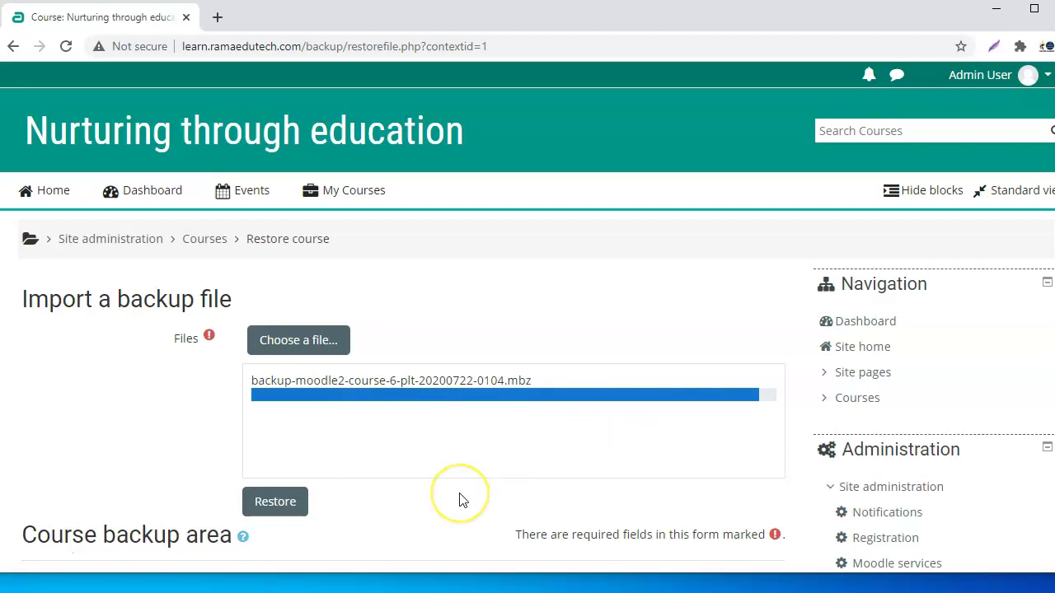
scroll(462, 501, "down", 3)
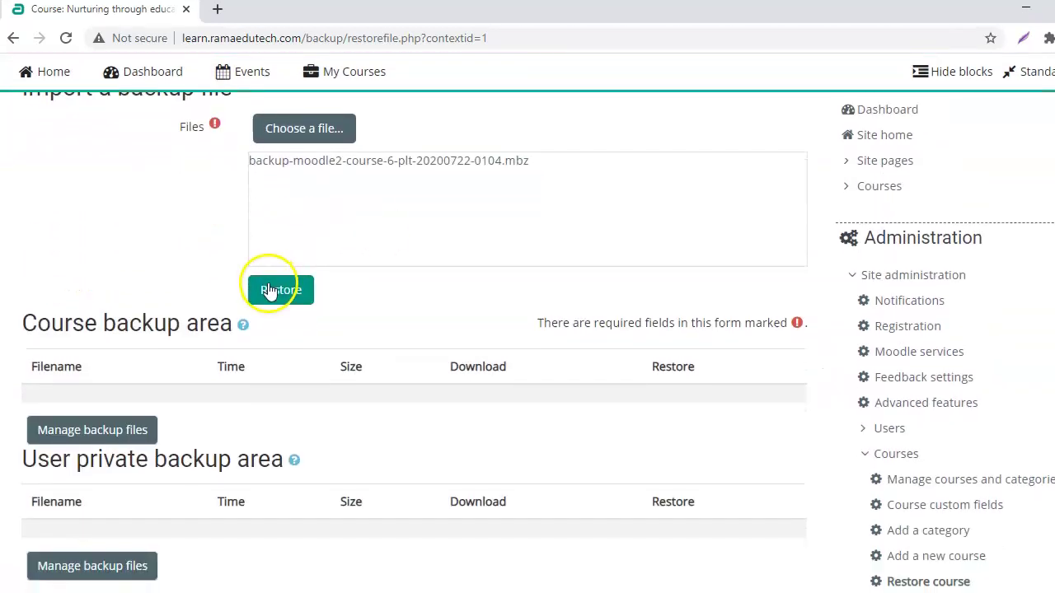
left_click(269, 290)
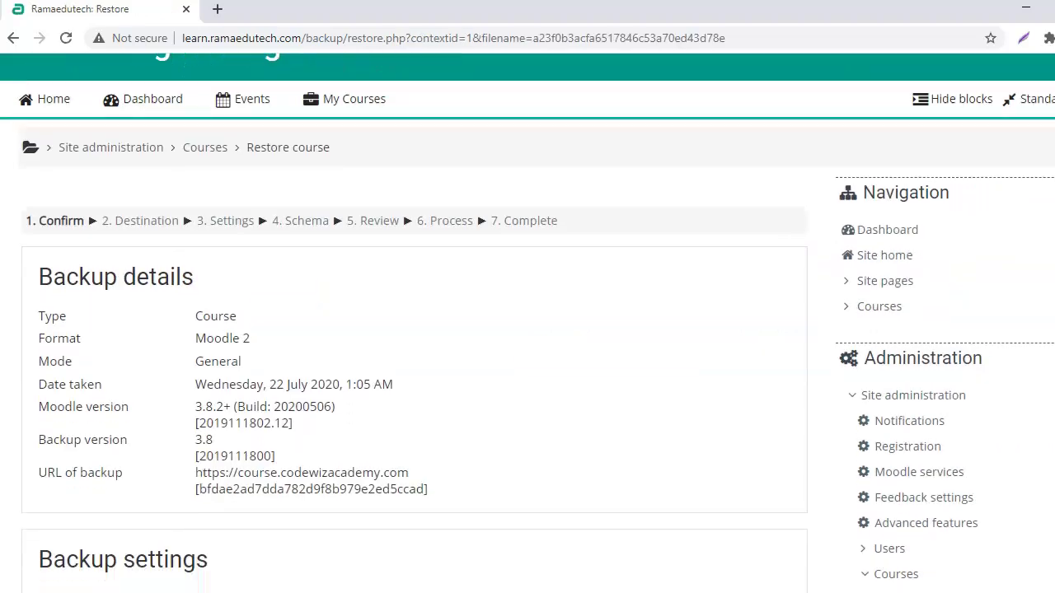
Step: Review the backup's details, settings and included activities, and continue to the restore destination
scroll(1036, 170, "down", 2)
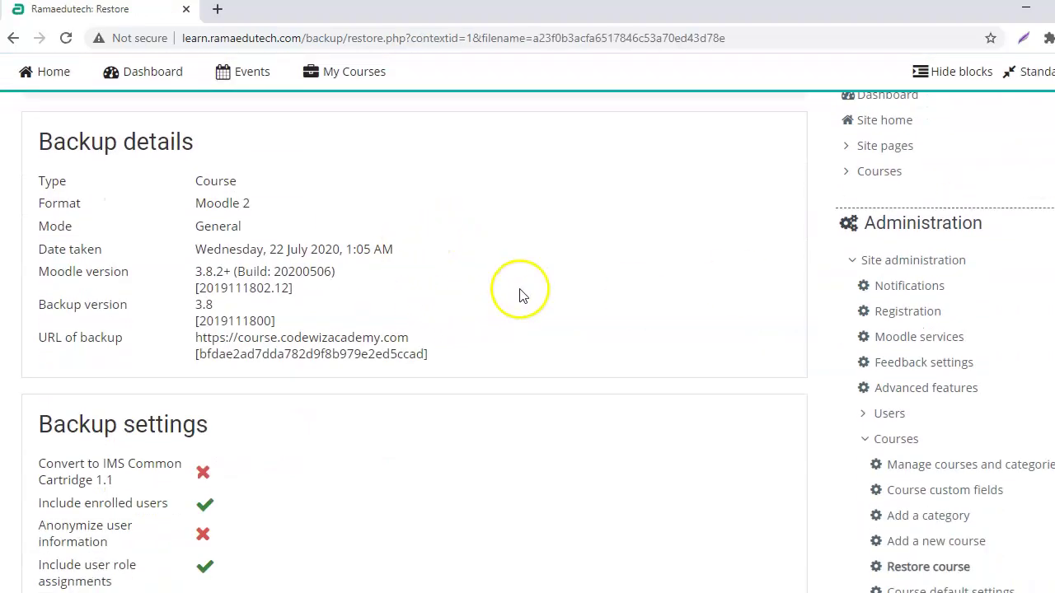
scroll(412, 346, "down", 15)
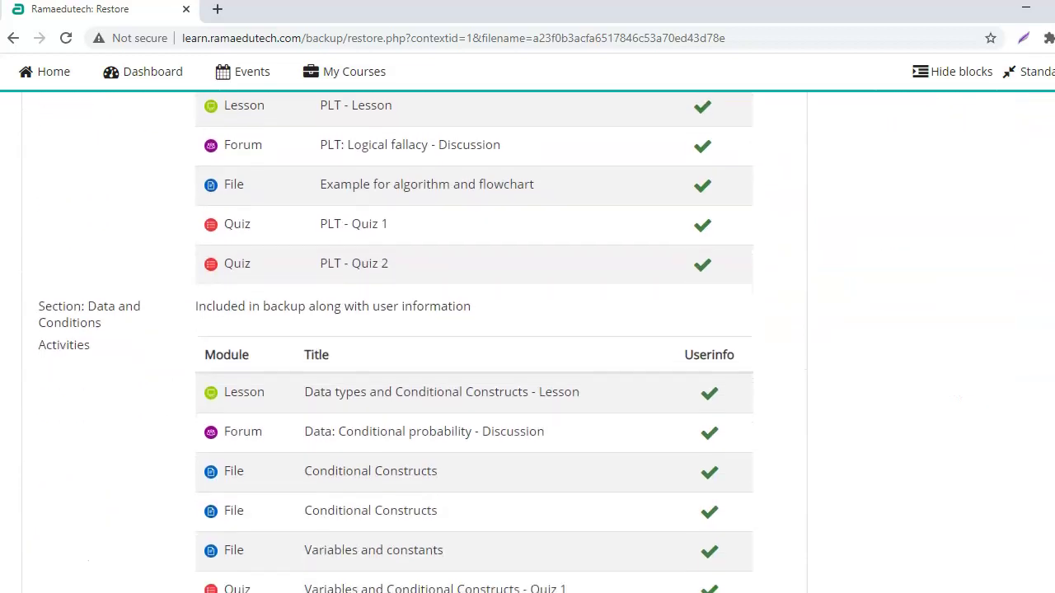
scroll(474, 347, "down", 13)
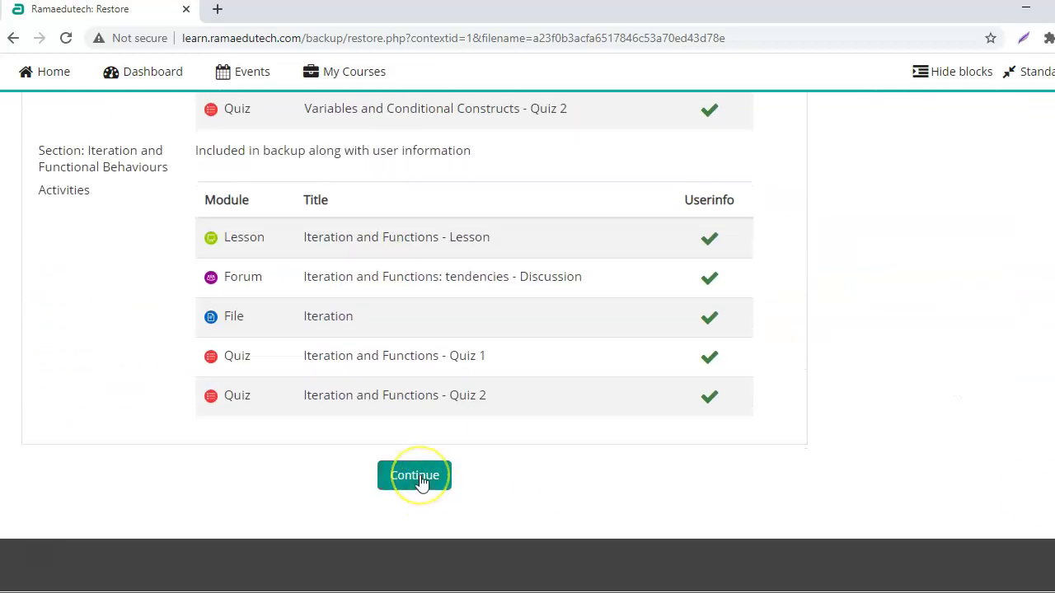
left_click(418, 478)
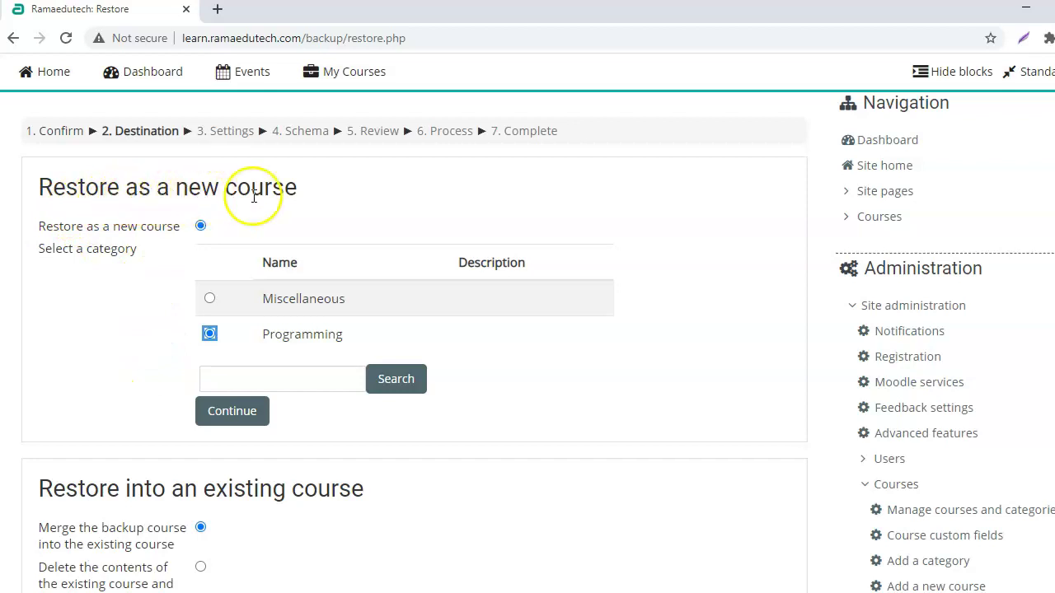
Step: Choose to restore the backup as a new course in the Programming category and continue to the restore settings
scroll(201, 403, "down", 2)
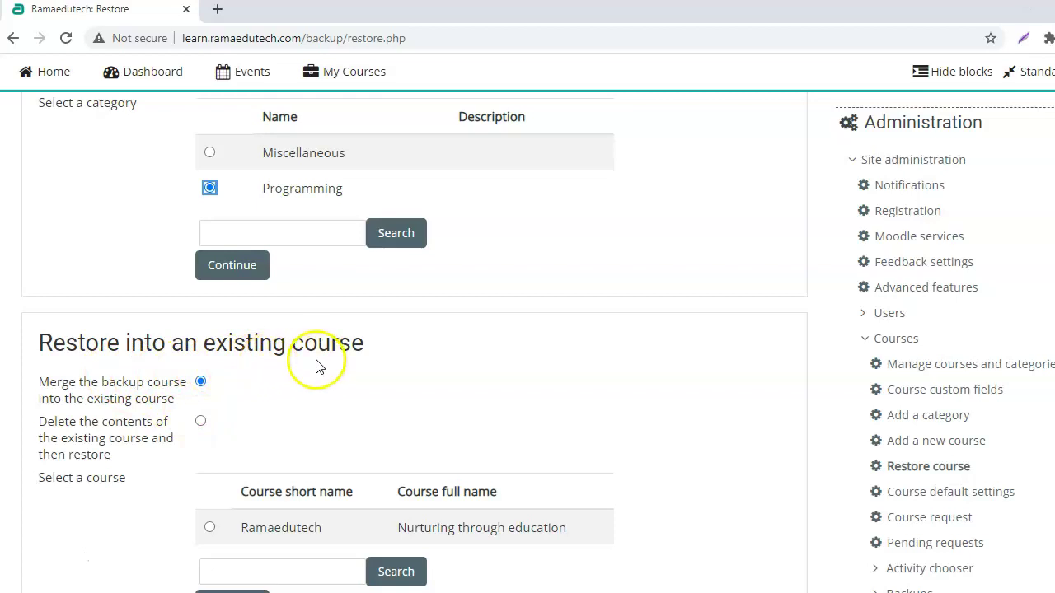
scroll(412, 343, "up", 3)
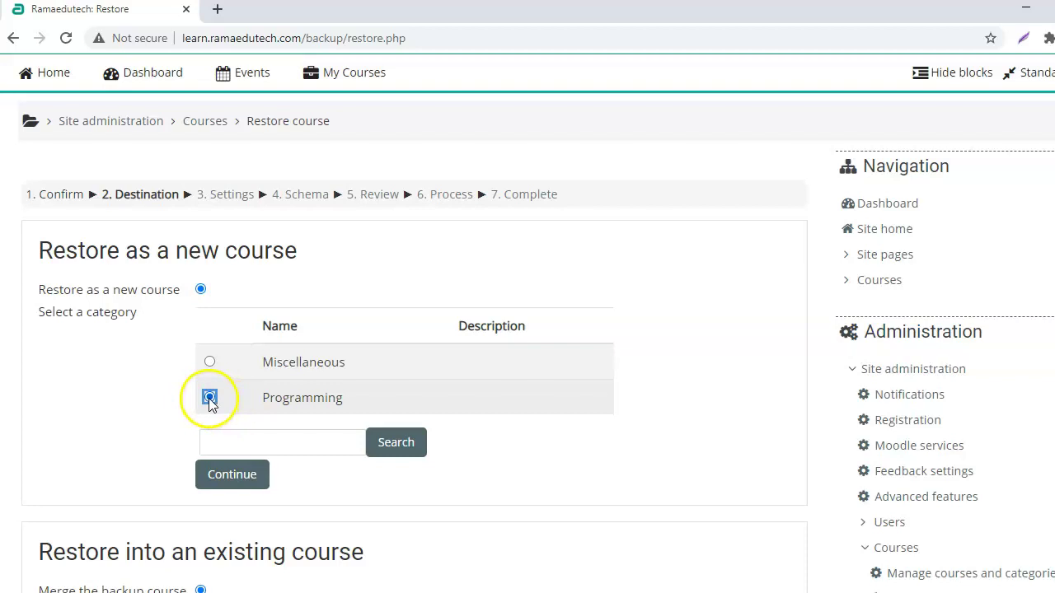
left_click(235, 485)
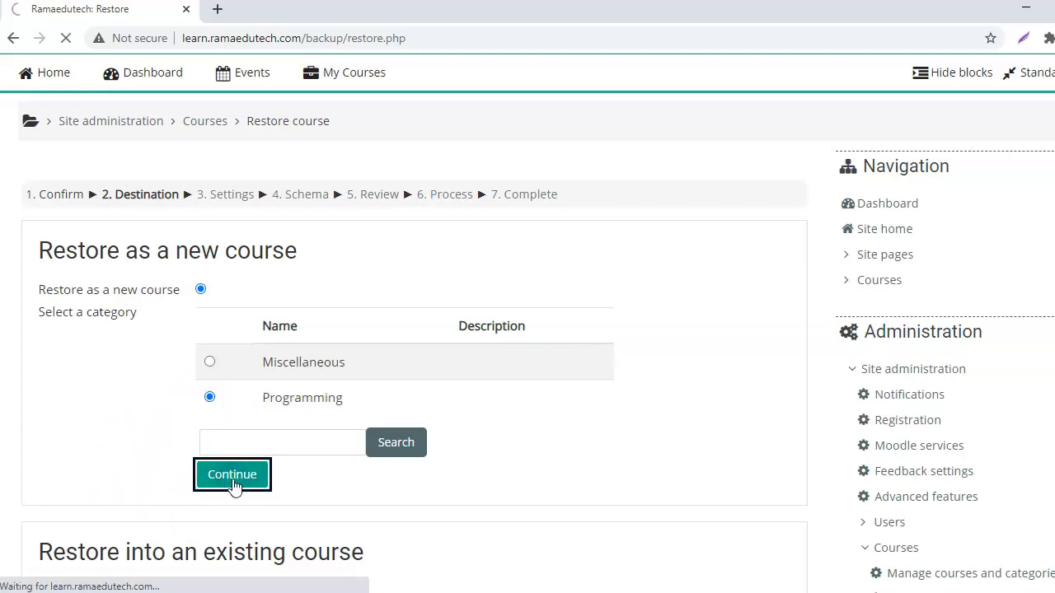
Step: Accept the default restore settings and keep the PLT course schema with all sections and user data selected, proceeding to the review
scroll(247, 364, "down", 4)
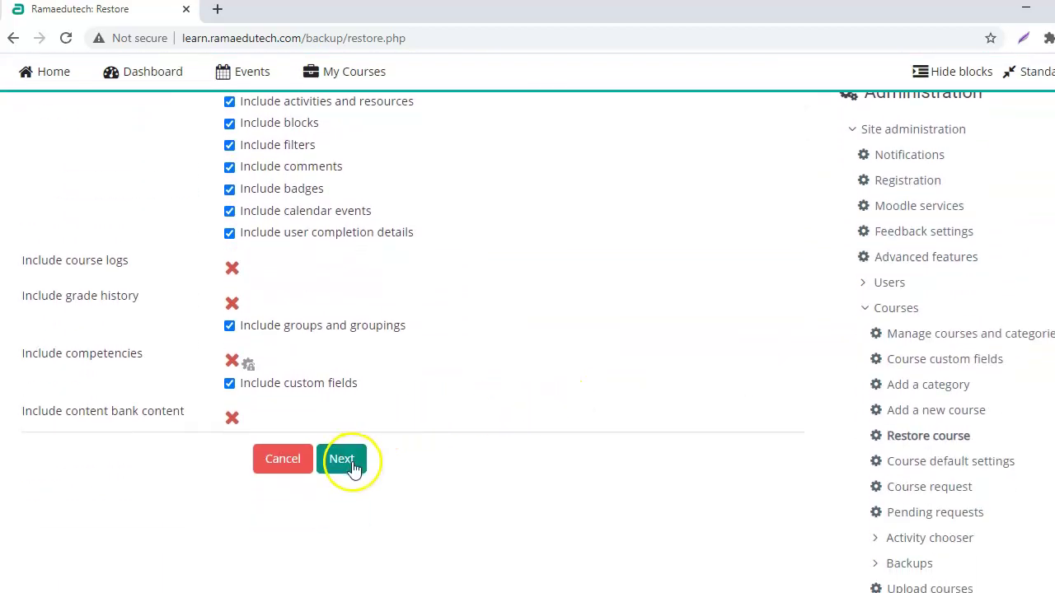
left_click(344, 462)
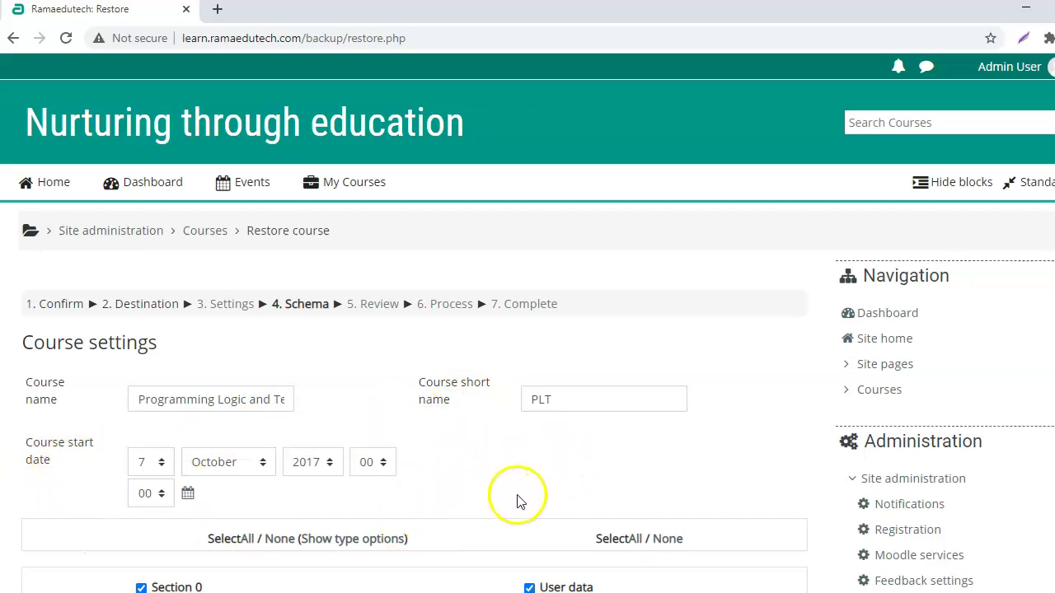
scroll(528, 330, "down", 15)
left_click(405, 446)
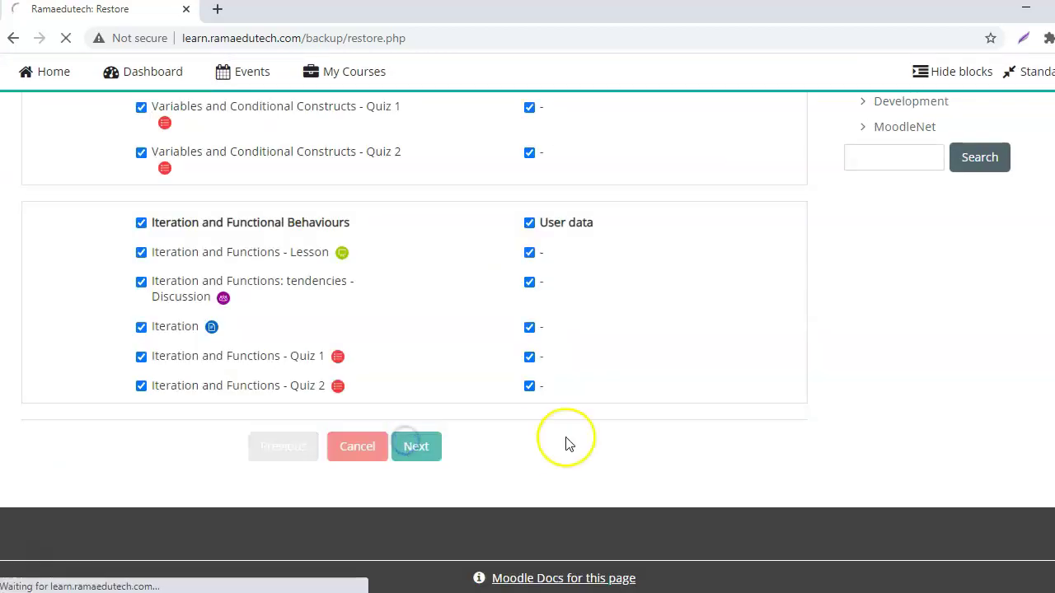
Step: Review the selected course content, perform the restore and open the restored PLT course
scroll(665, 423, "down", 8)
scroll(414, 343, "down", 14)
scroll(414, 342, "down", 9)
scroll(414, 342, "down", 3)
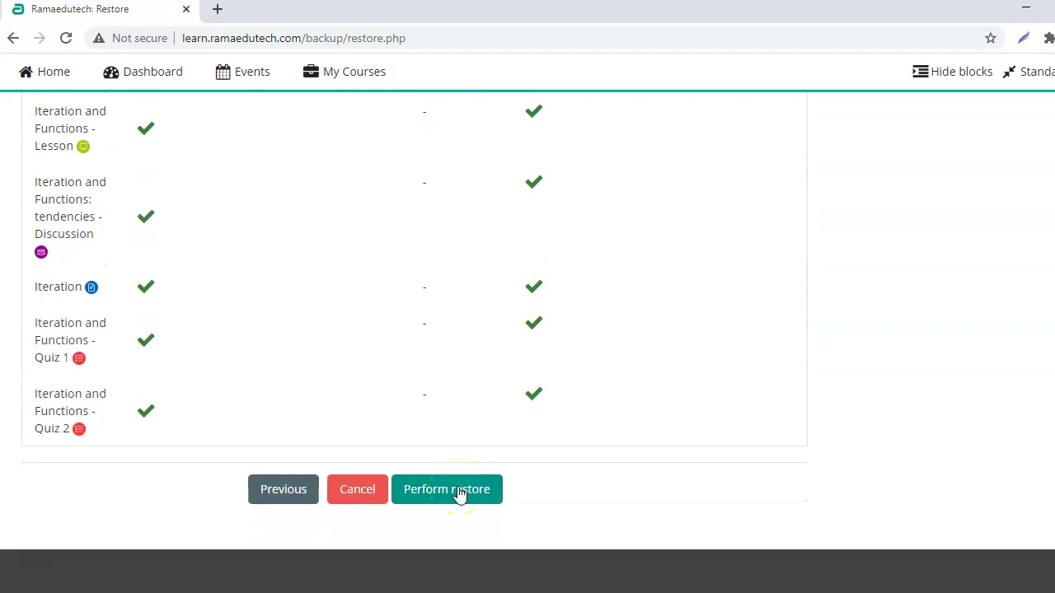
left_click(459, 493)
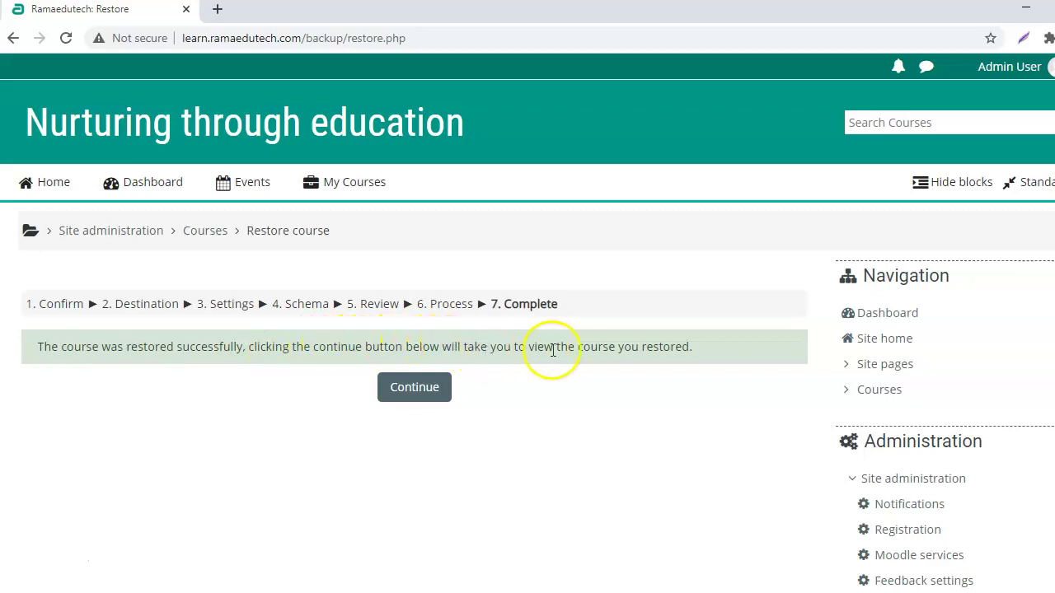
left_click(419, 393)
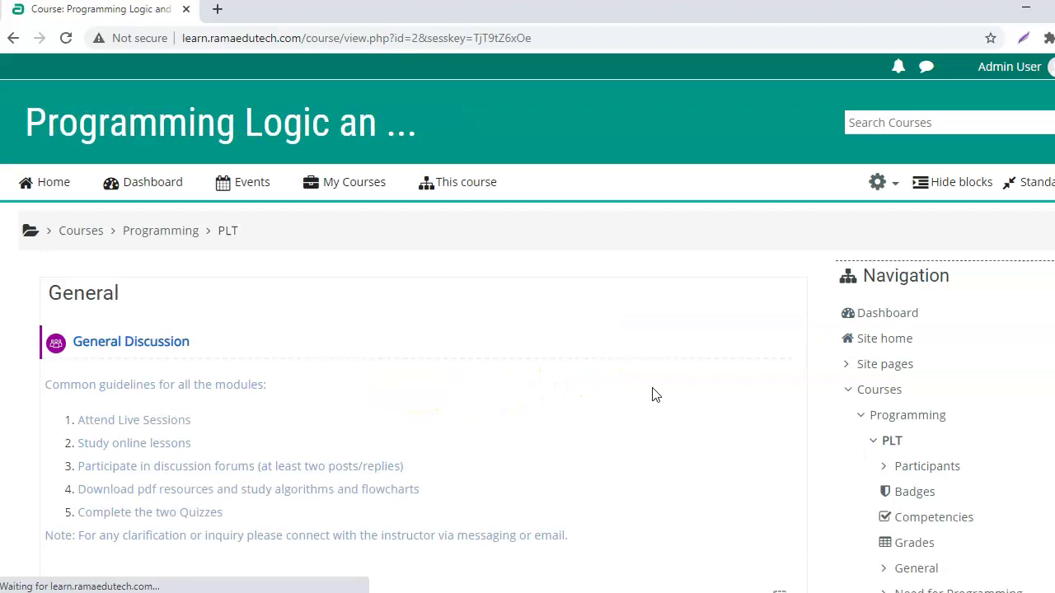
Step: Examine the restored course's modules, opening Need for Programming Language to check its lesson, discussion and quizzes
scroll(652, 395, "down", 2)
scroll(336, 360, "down", 2)
scroll(336, 360, "up", 1)
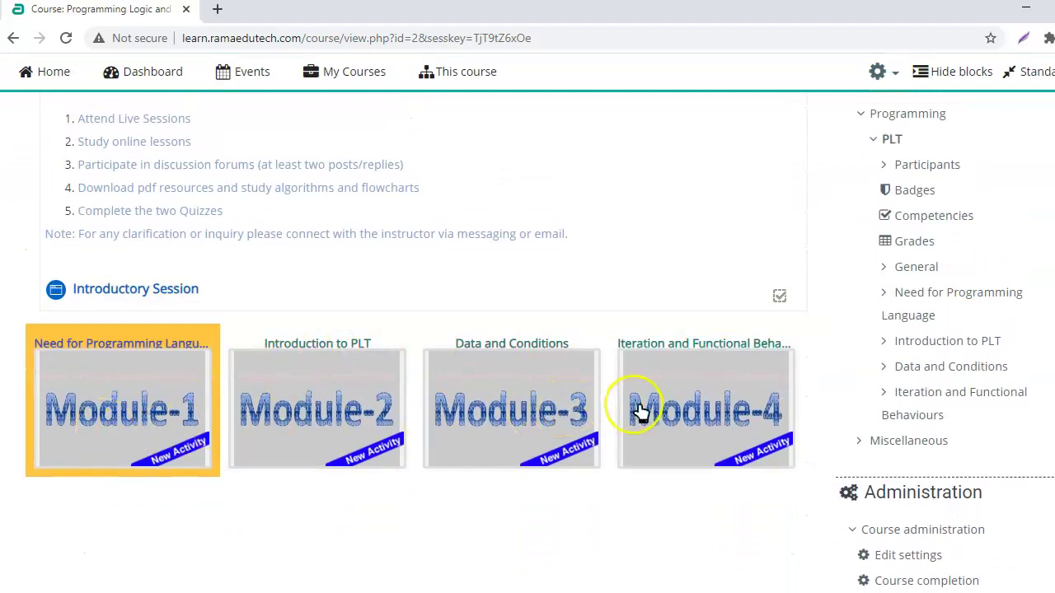
left_click(157, 434)
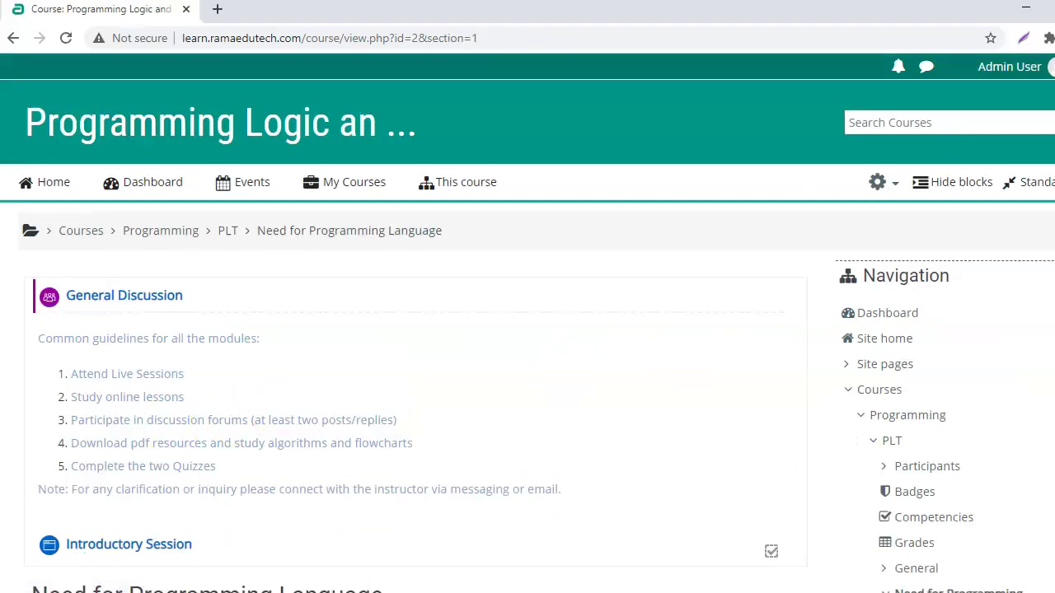
scroll(527, 329, "down", 4)
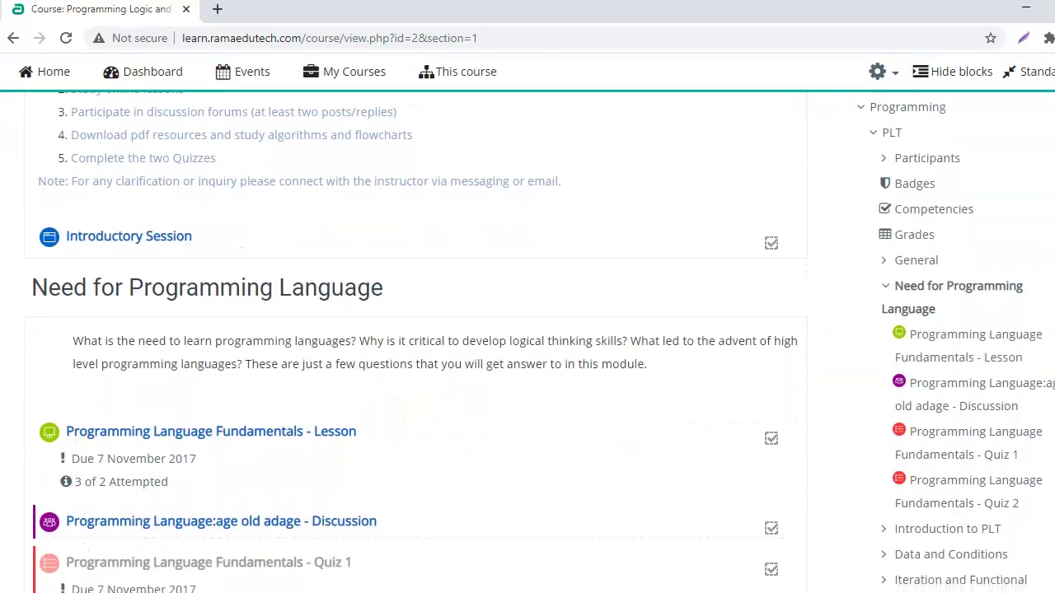
scroll(527, 346, "down", 3)
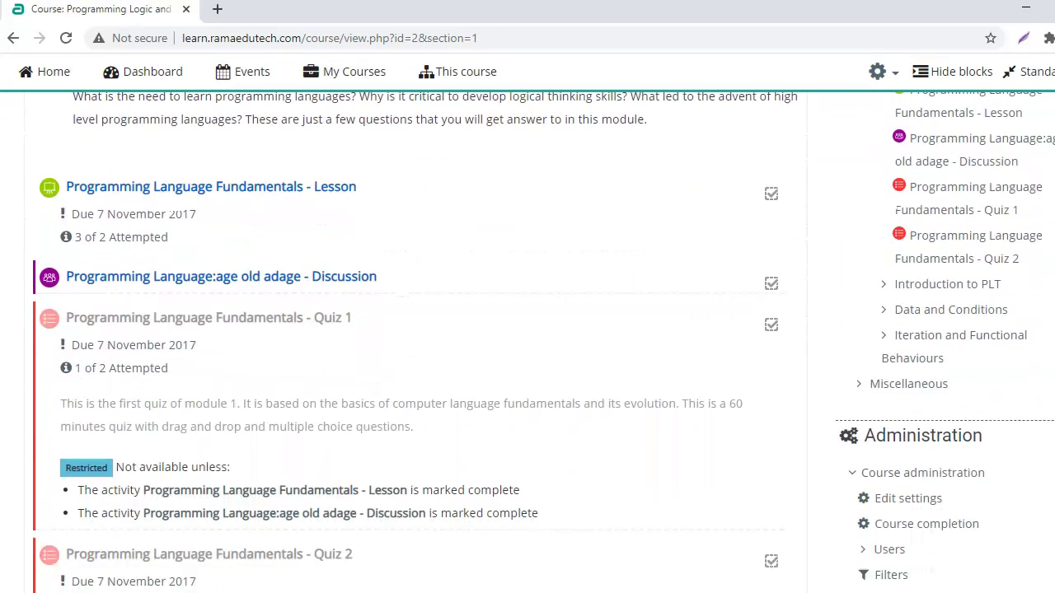
scroll(528, 330, "down", 3)
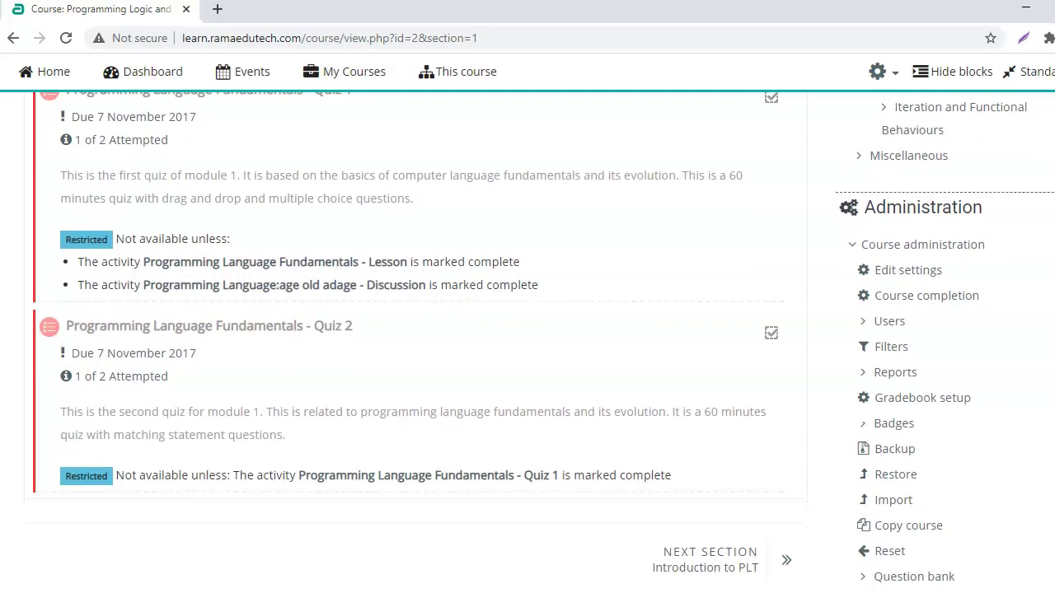
scroll(413, 330, "up", 3)
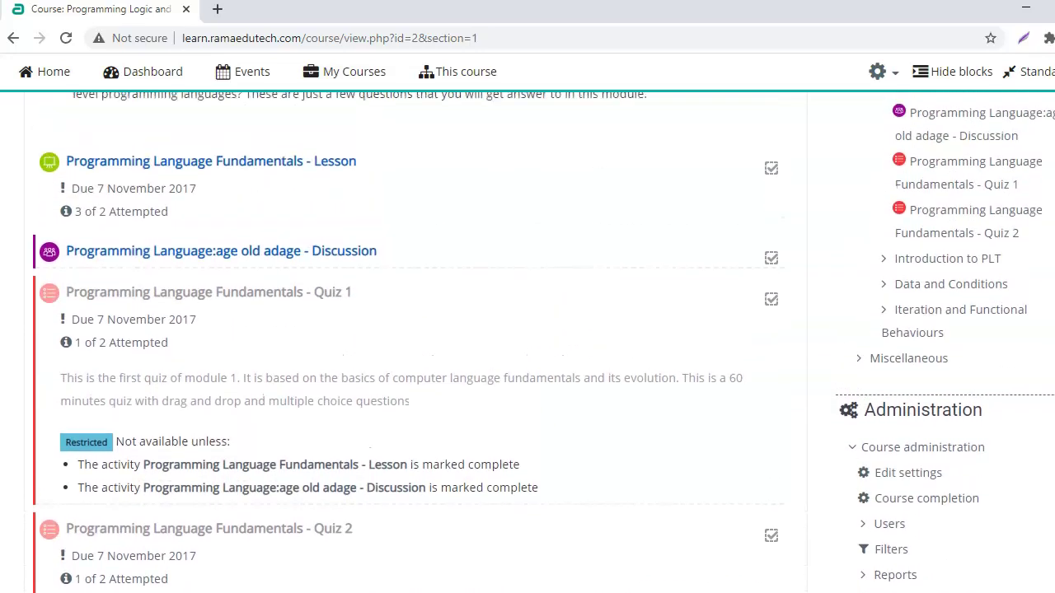
scroll(528, 329, "up", 1)
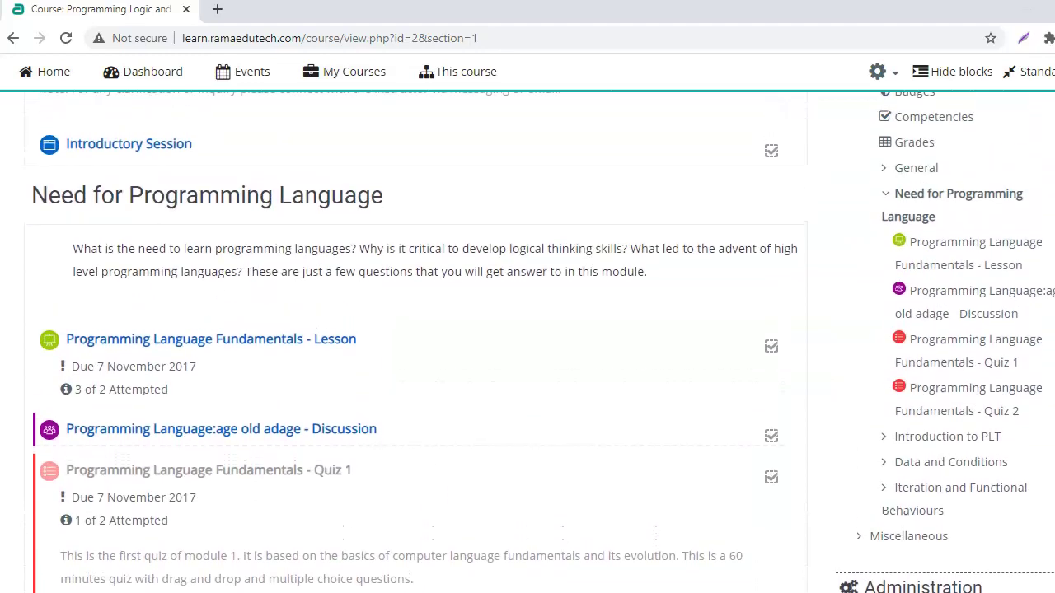
scroll(528, 343, "up", 3)
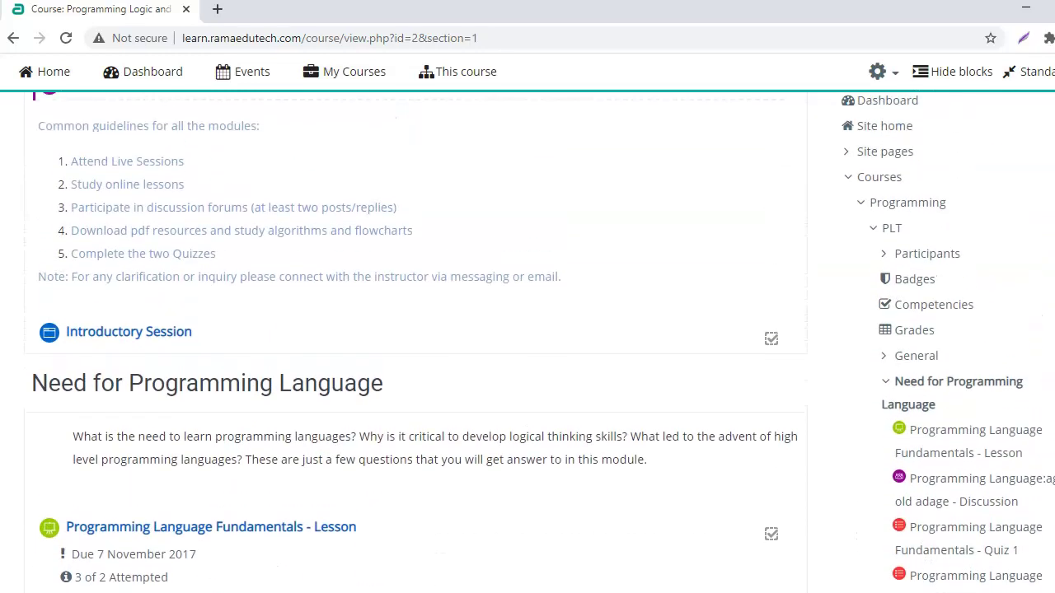
scroll(527, 343, "down", 7)
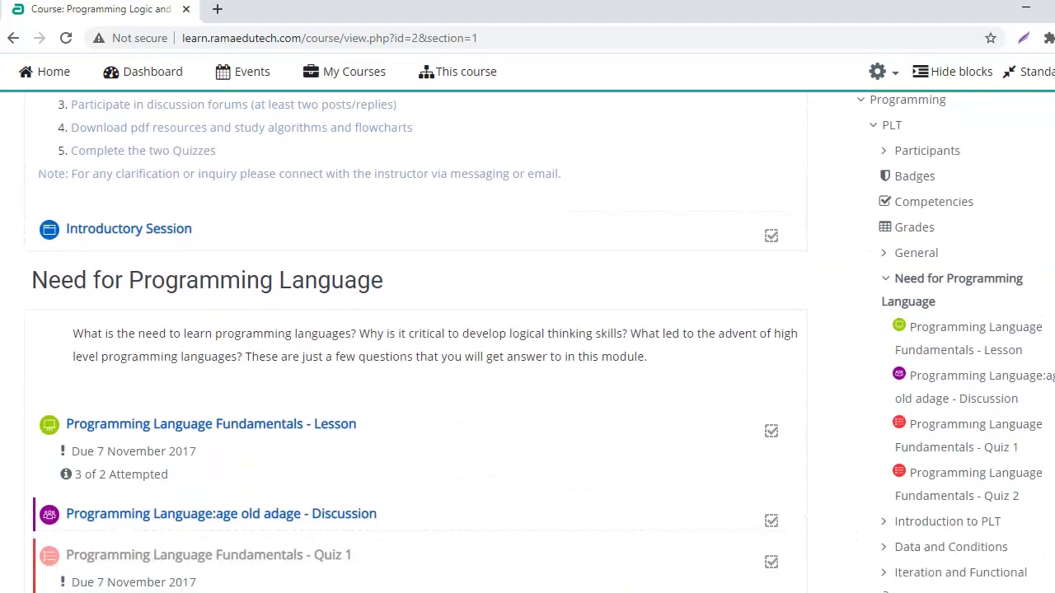
scroll(953, 248, "up", 2)
scroll(961, 244, "down", 4)
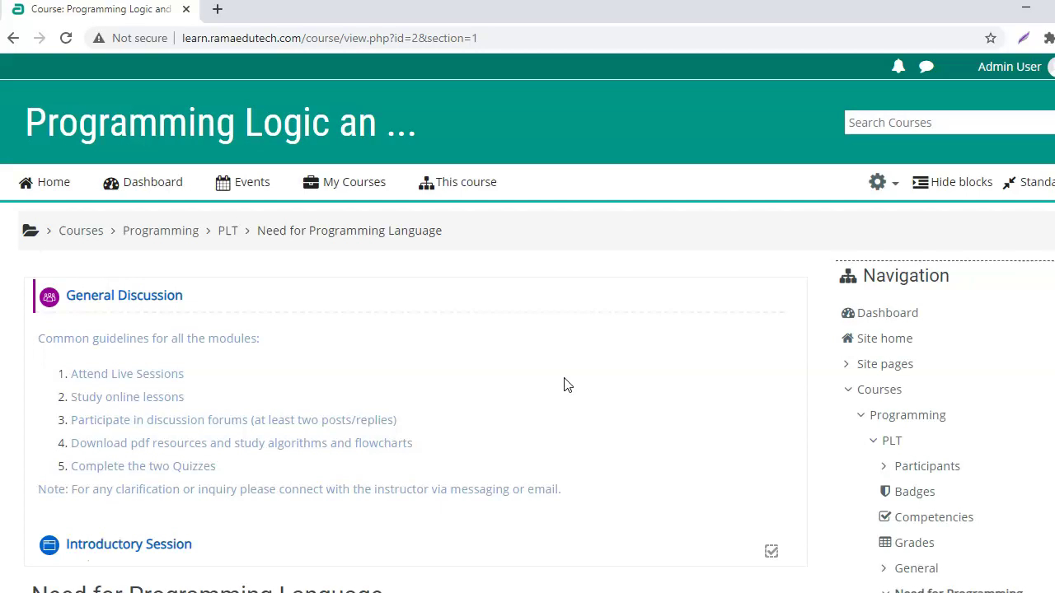
left_click(526, 403)
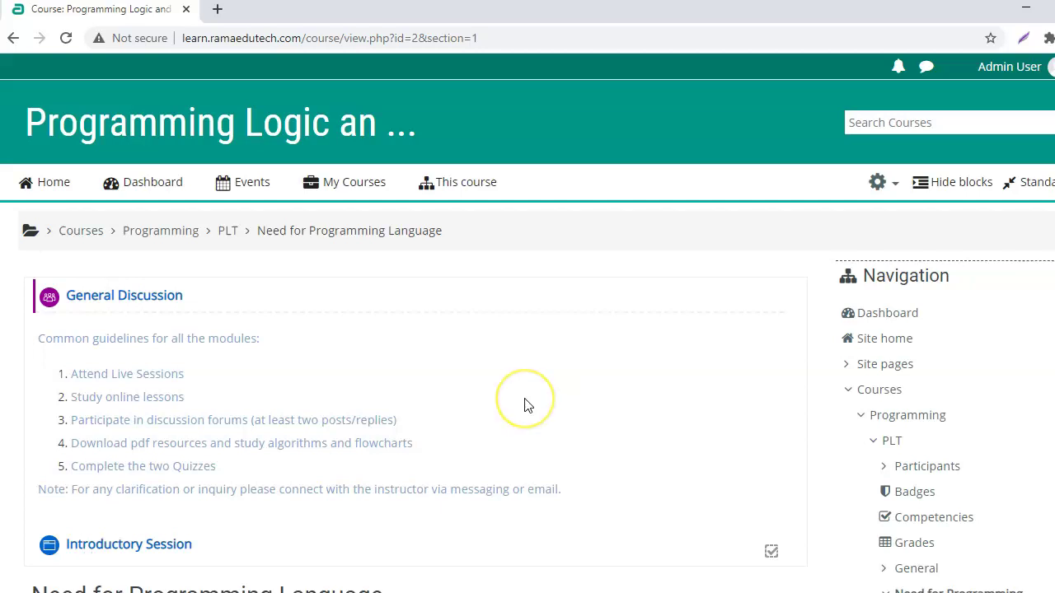